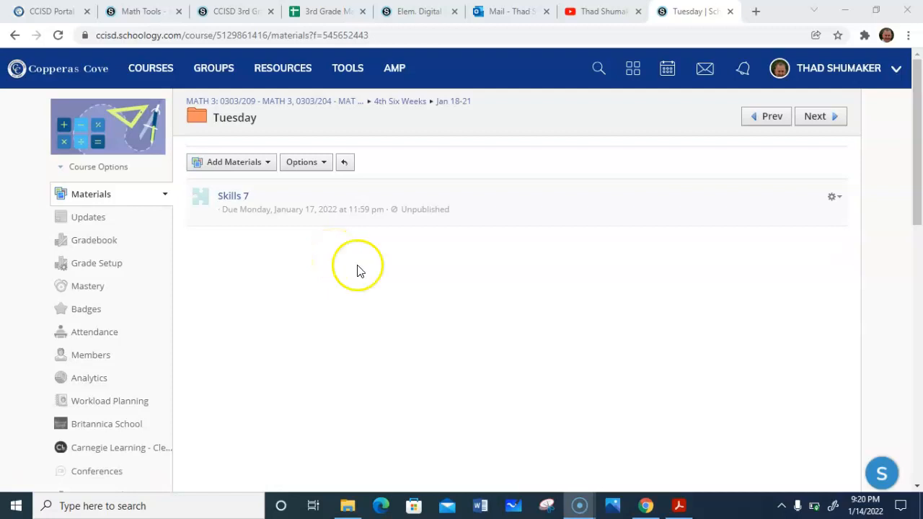
- Switch to Adobe Acrobat and copy the worksheet title "Basic Facts 7" from the PDF
{"action": "left_click", "coordinate": [678, 508]}
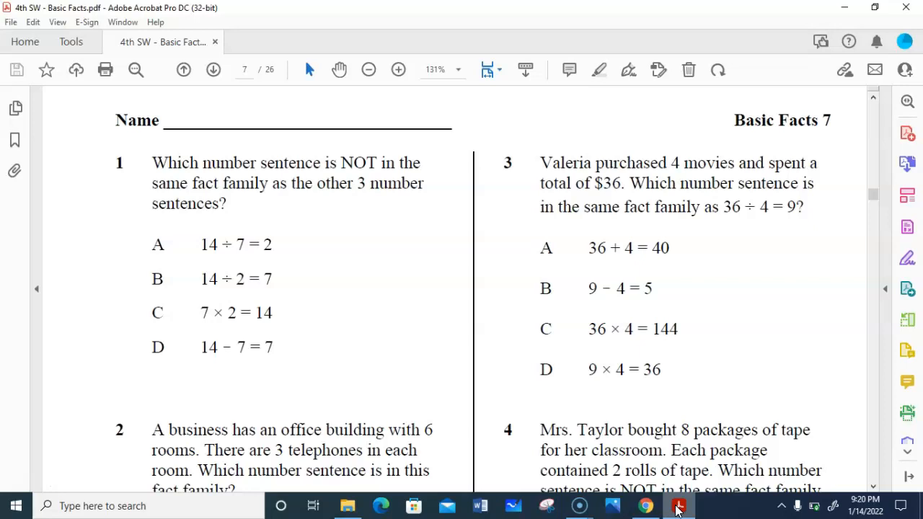
{"action": "left_click_drag", "start_coordinate": [736, 120], "coordinate": [819, 123]}
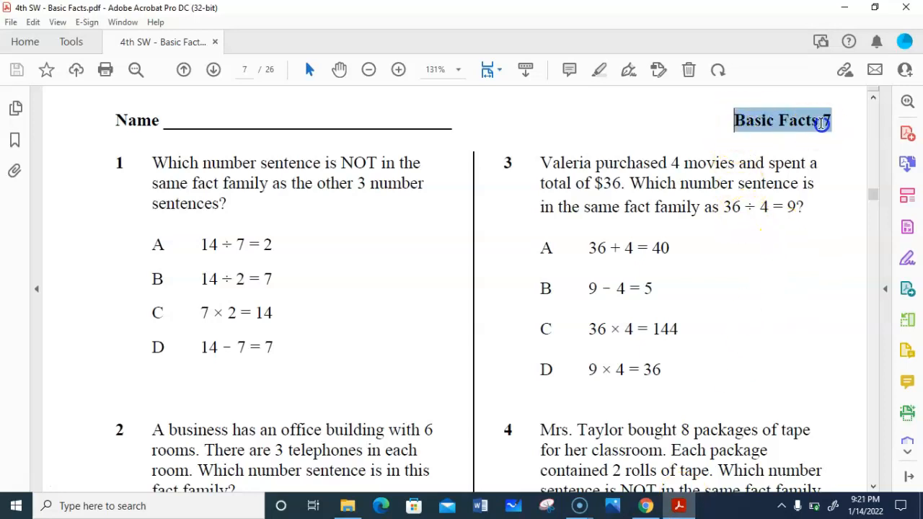
{"action": "right_click", "coordinate": [819, 123]}
{"action": "left_click", "coordinate": [793, 136]}
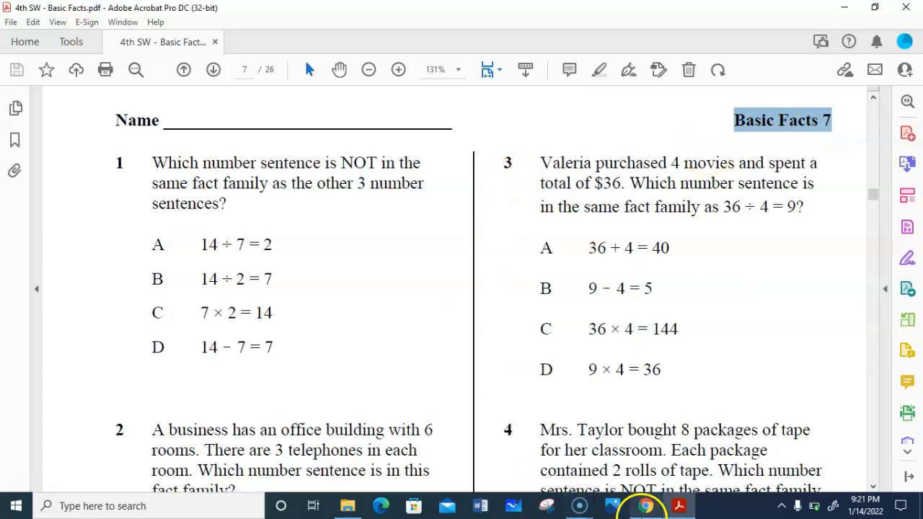
- Back in Schoology, add a new assessment to the Tuesday folder, paste "Basic Facts 7" as its name, and choose the (Ungraded) category
{"action": "left_click", "coordinate": [644, 506]}
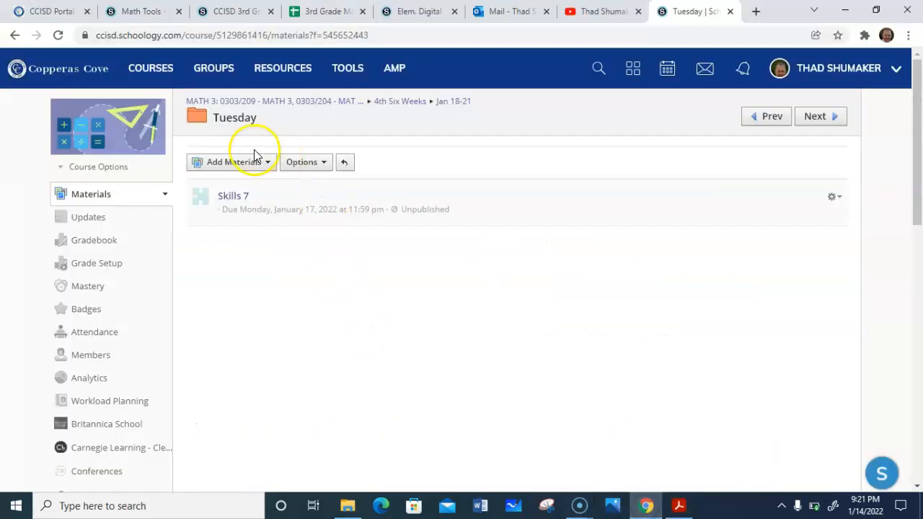
{"action": "left_click", "coordinate": [238, 163]}
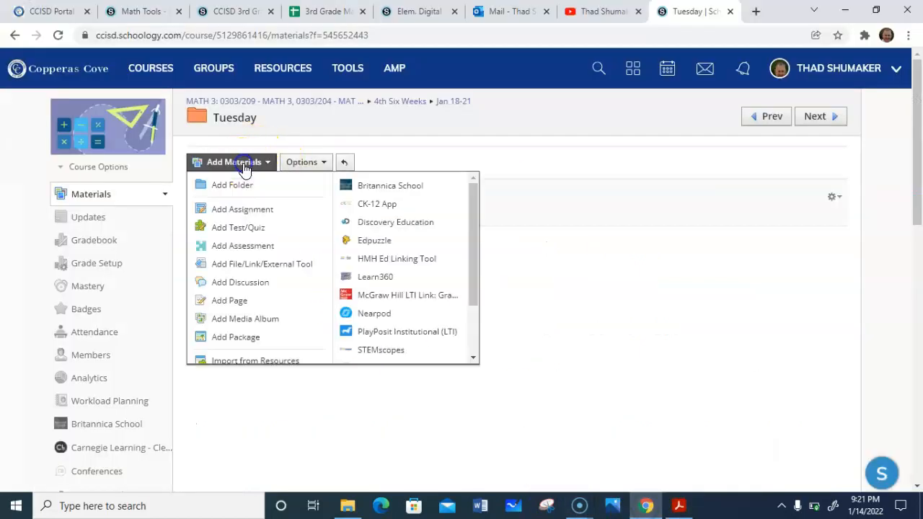
{"action": "left_click", "coordinate": [227, 246]}
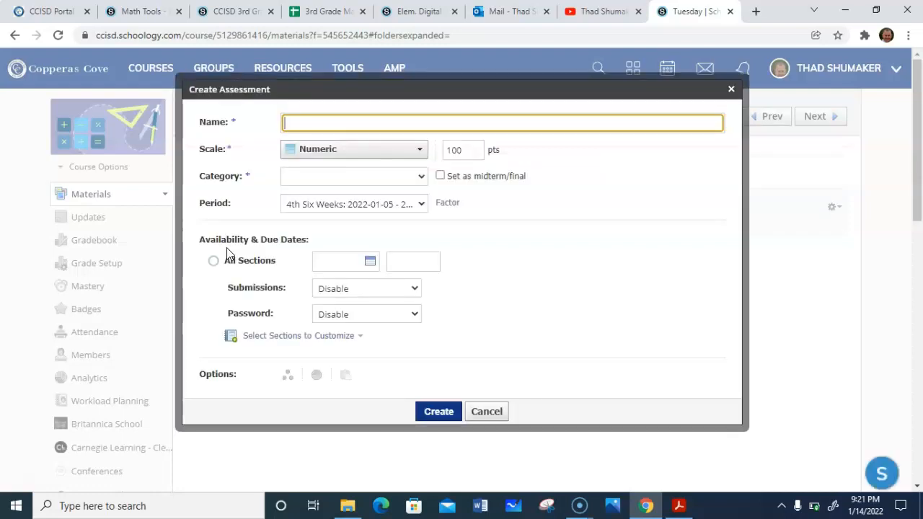
{"action": "right_click", "coordinate": [332, 124]}
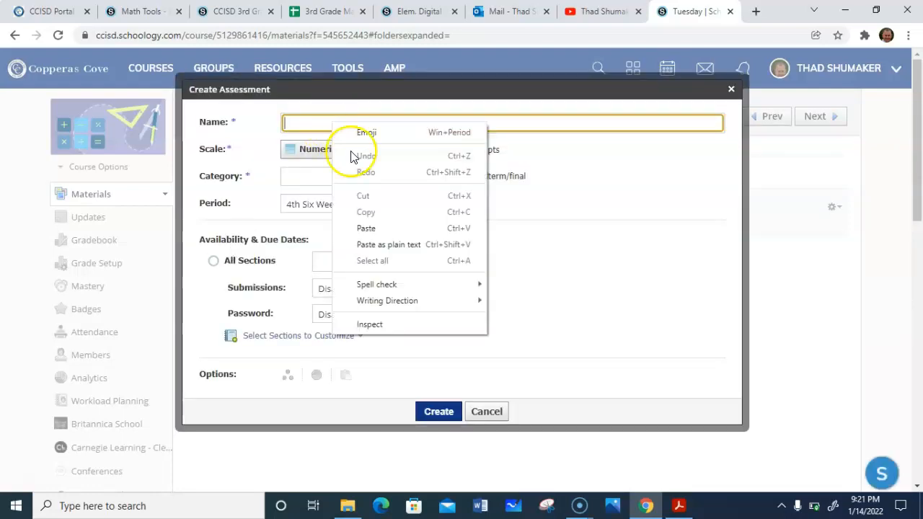
{"action": "left_click", "coordinate": [363, 228]}
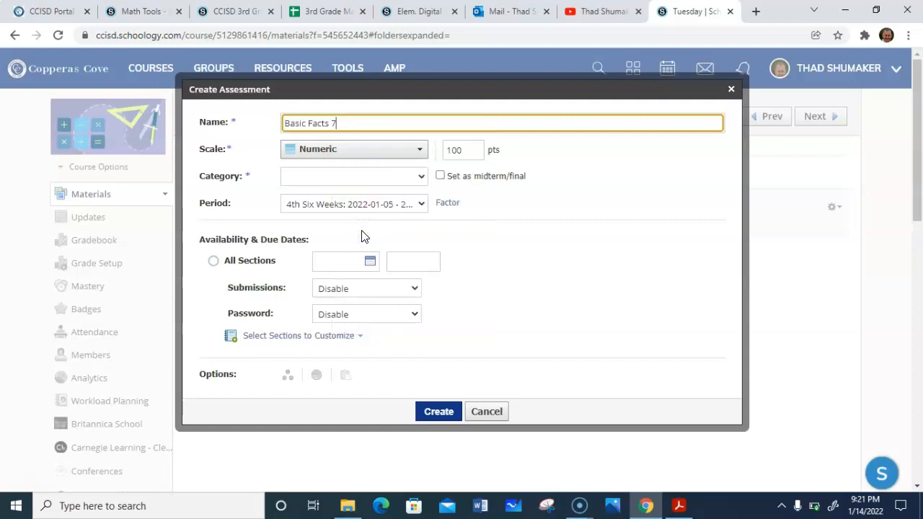
{"action": "left_click", "coordinate": [314, 176]}
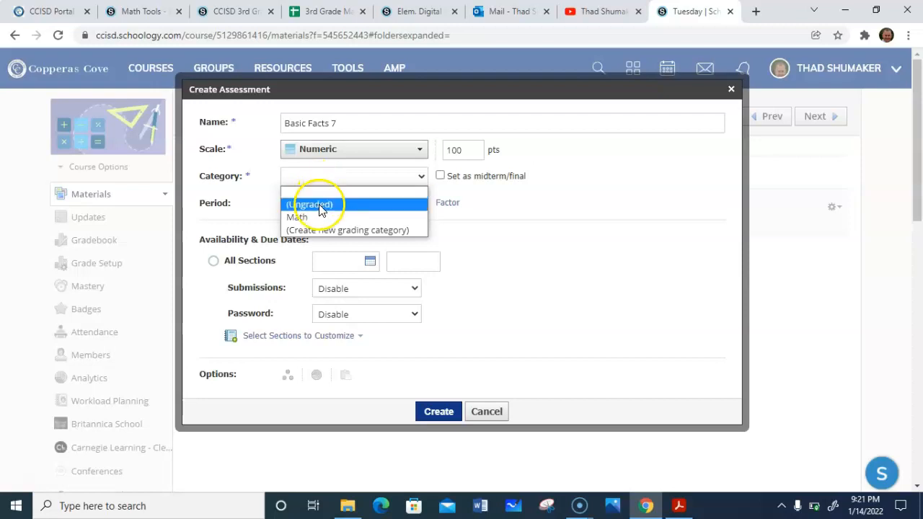
{"action": "left_click", "coordinate": [320, 205]}
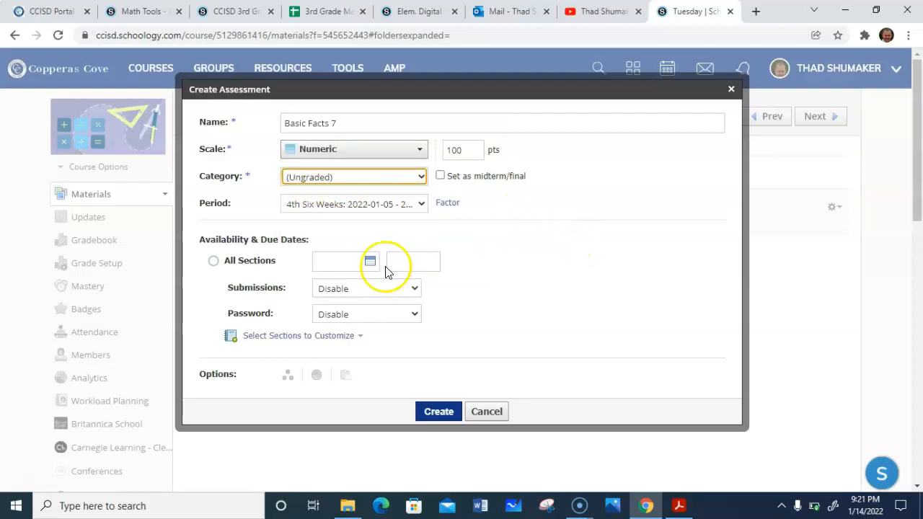
- Set the assessment's due date to 1/18/22 and create it
{"action": "left_click", "coordinate": [344, 264]}
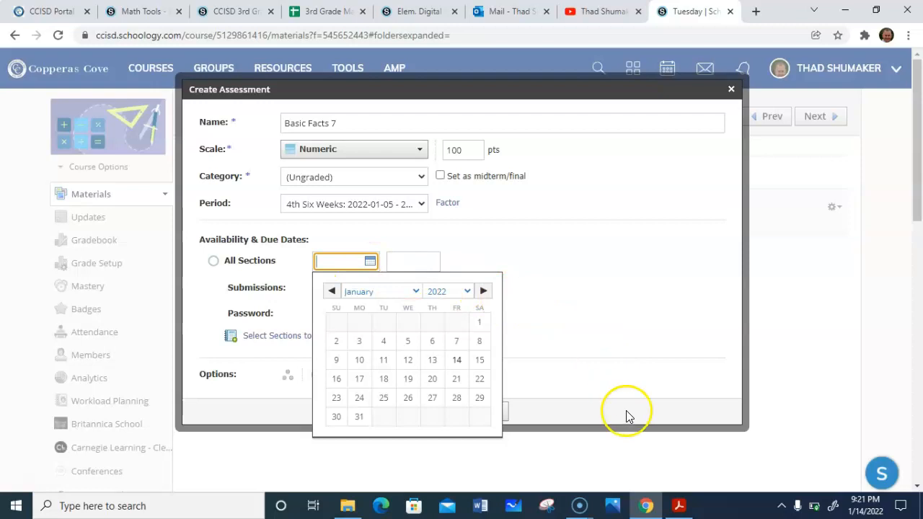
{"action": "left_click", "coordinate": [384, 378]}
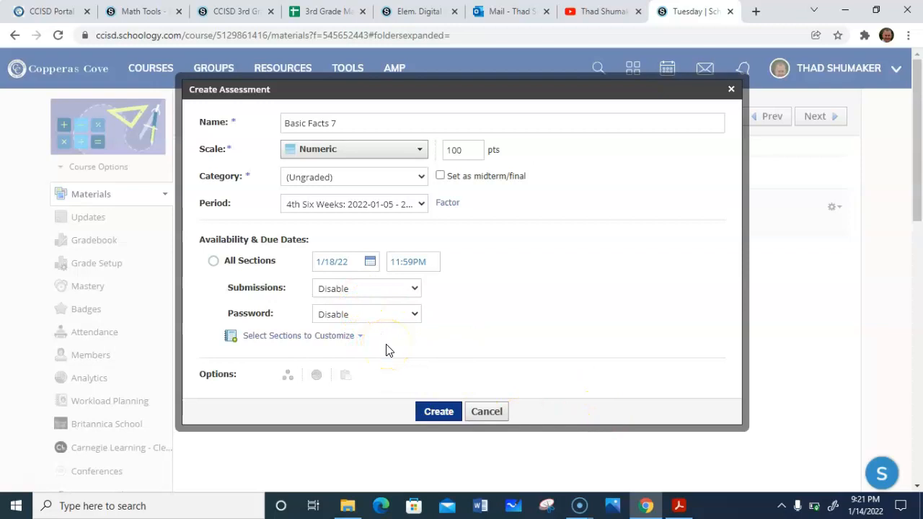
{"action": "left_click", "coordinate": [438, 412]}
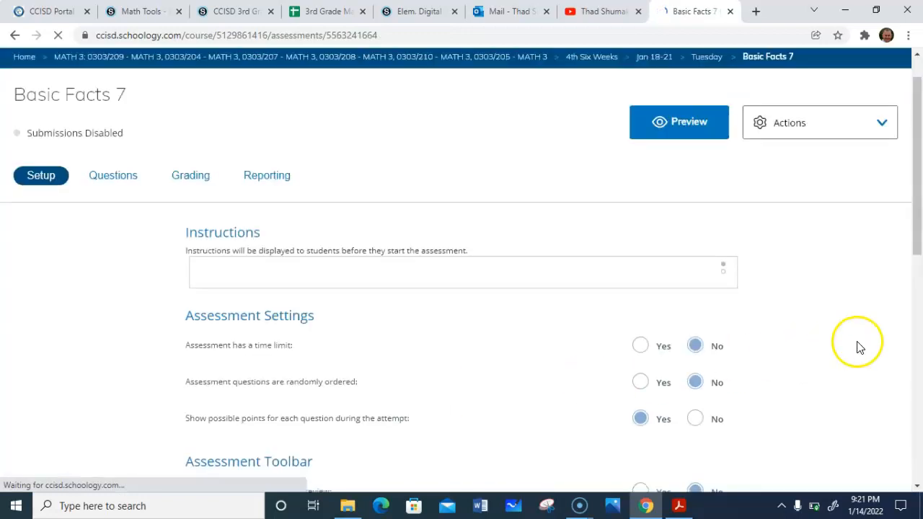
- Turn off showing possible points per question and allow the text to speech toolbar with screen masking
{"action": "left_click_drag", "start_coordinate": [919, 229], "coordinate": [919, 309]}
{"action": "left_click", "coordinate": [696, 260]}
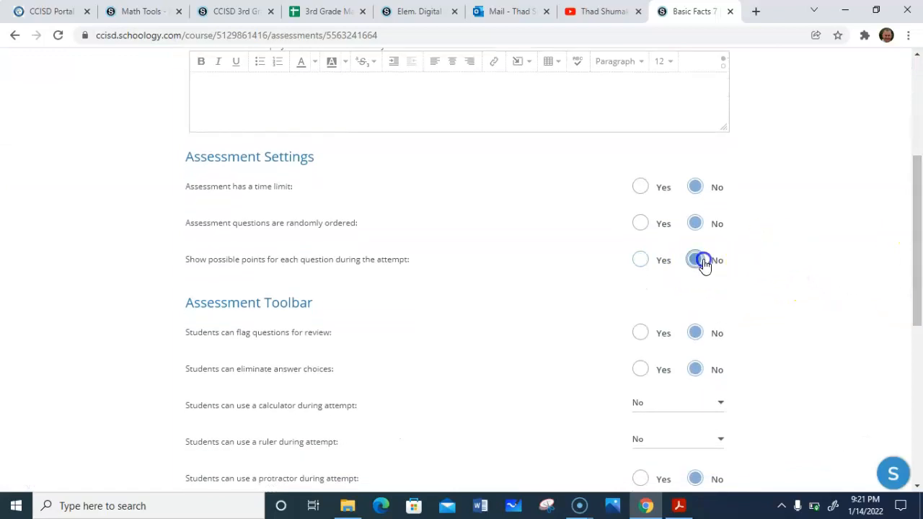
{"action": "left_click_drag", "start_coordinate": [919, 245], "coordinate": [913, 320]}
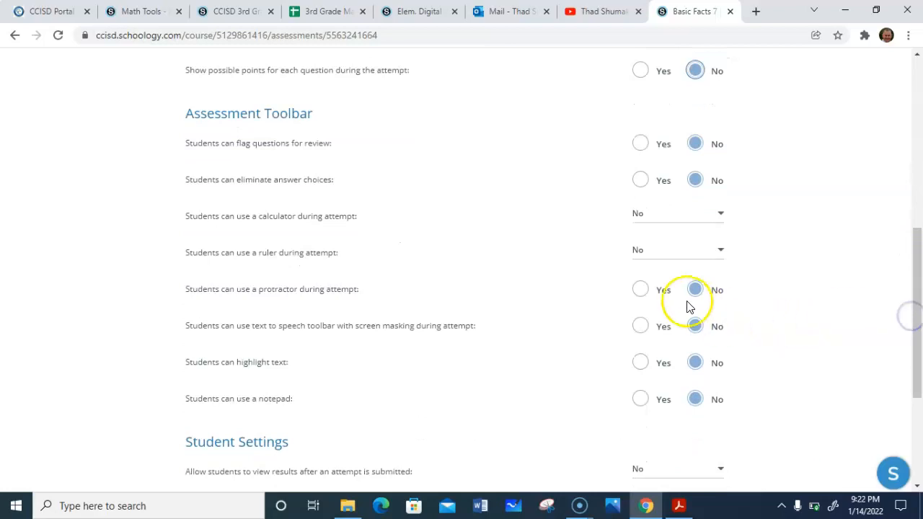
{"action": "left_click", "coordinate": [650, 327]}
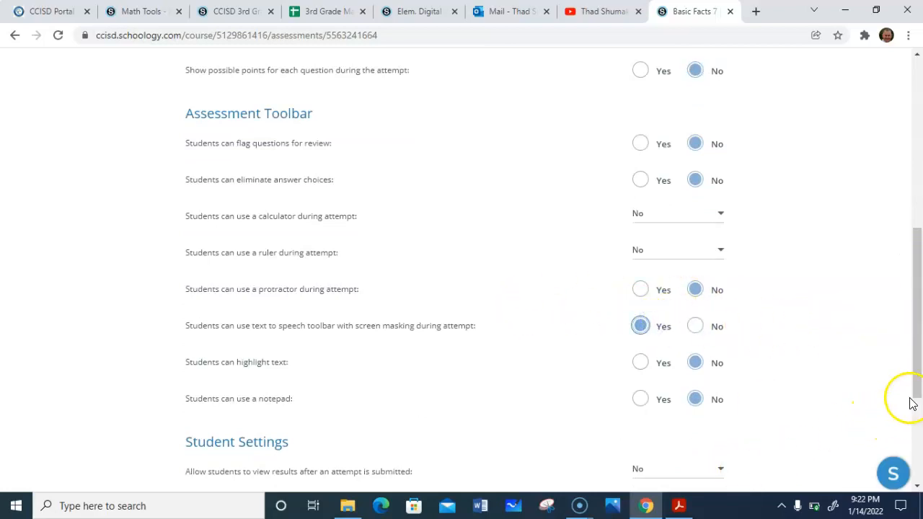
- Allow students to view results after submitting an attempt, and save the assessment settings
{"action": "left_click_drag", "start_coordinate": [914, 346], "coordinate": [919, 409]}
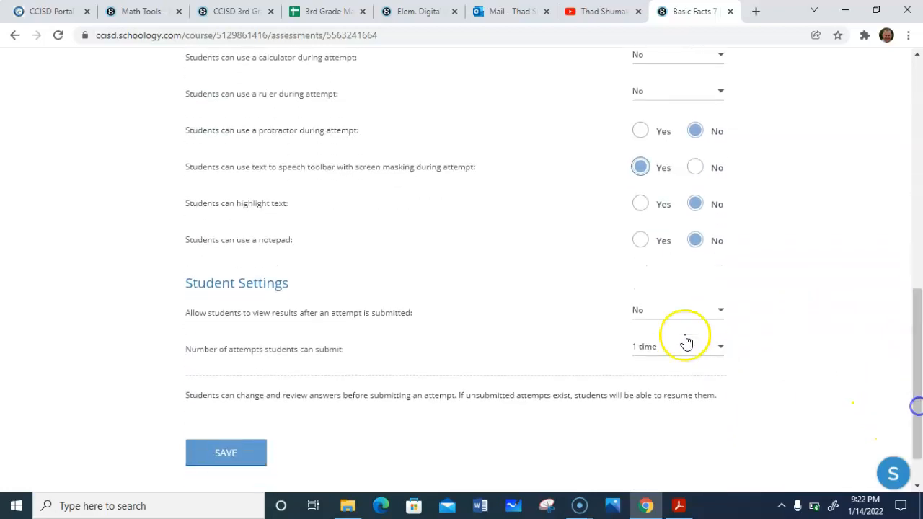
{"action": "left_click", "coordinate": [638, 310]}
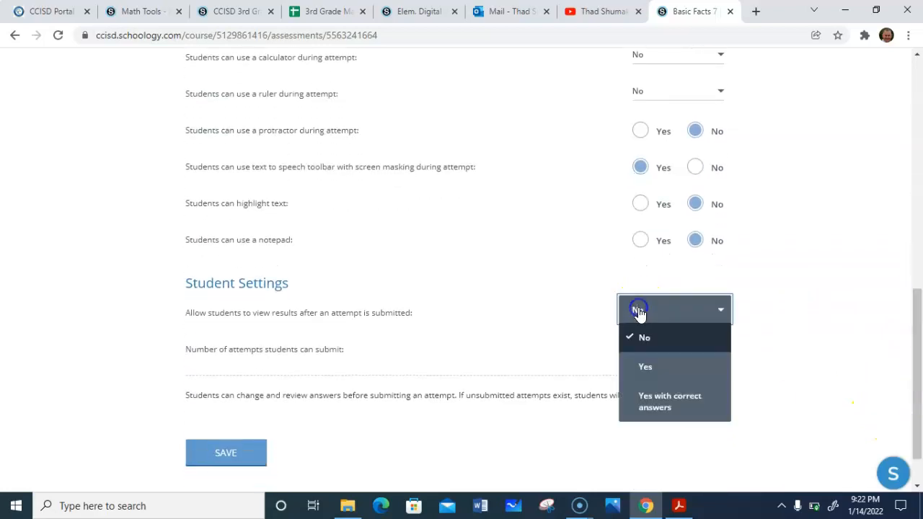
{"action": "left_click", "coordinate": [665, 370]}
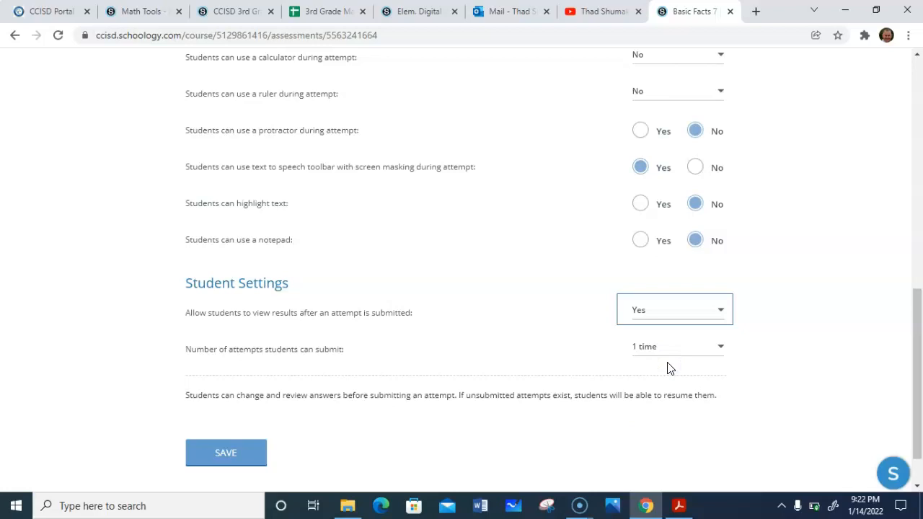
{"action": "left_click", "coordinate": [626, 312]}
{"action": "left_click", "coordinate": [651, 352]}
{"action": "left_click", "coordinate": [228, 454]}
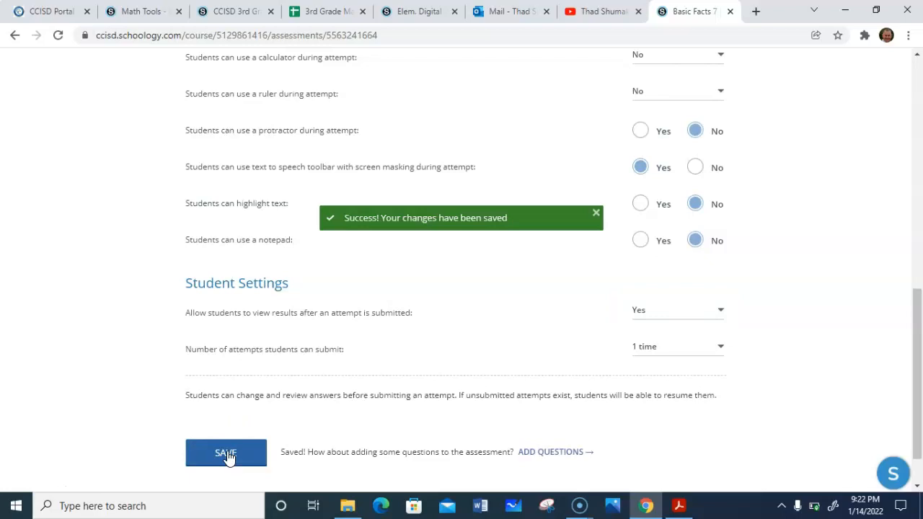
- Go to adding questions and create a multiple choice question
{"action": "left_click", "coordinate": [543, 454]}
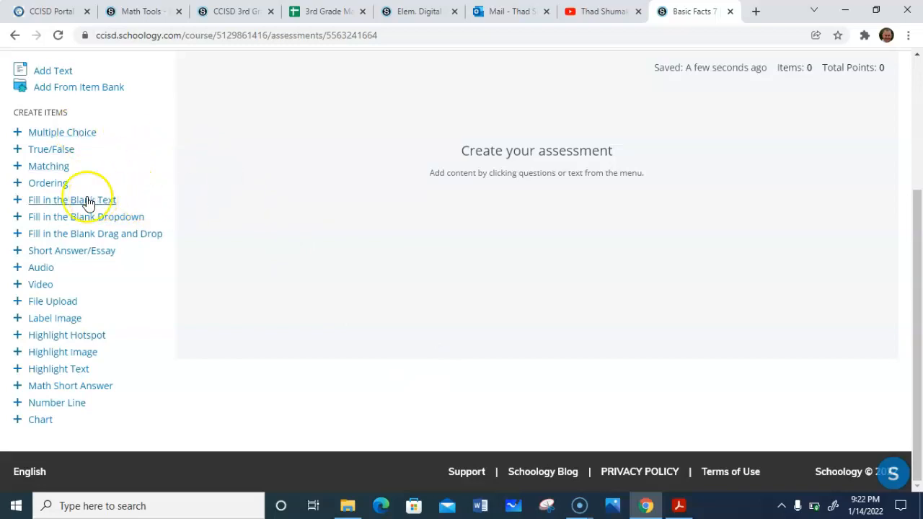
{"action": "left_click", "coordinate": [77, 140]}
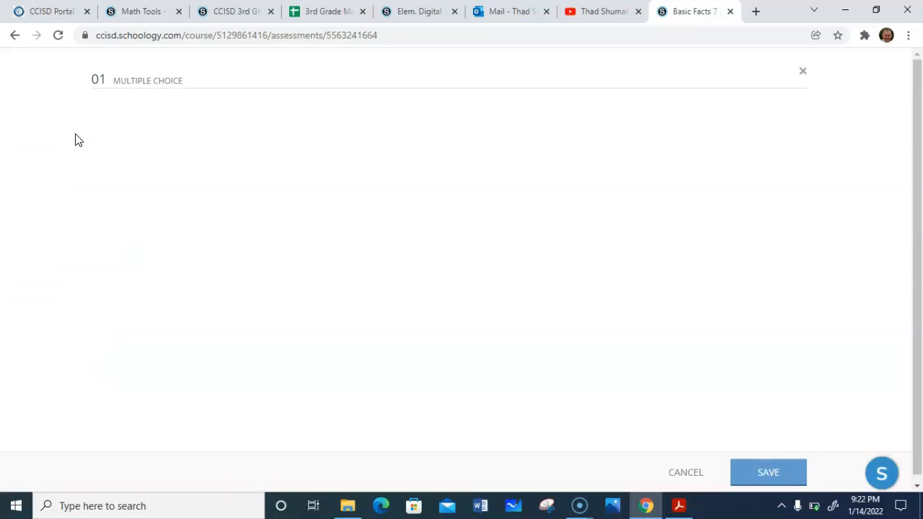
{"action": "left_click", "coordinate": [231, 163]}
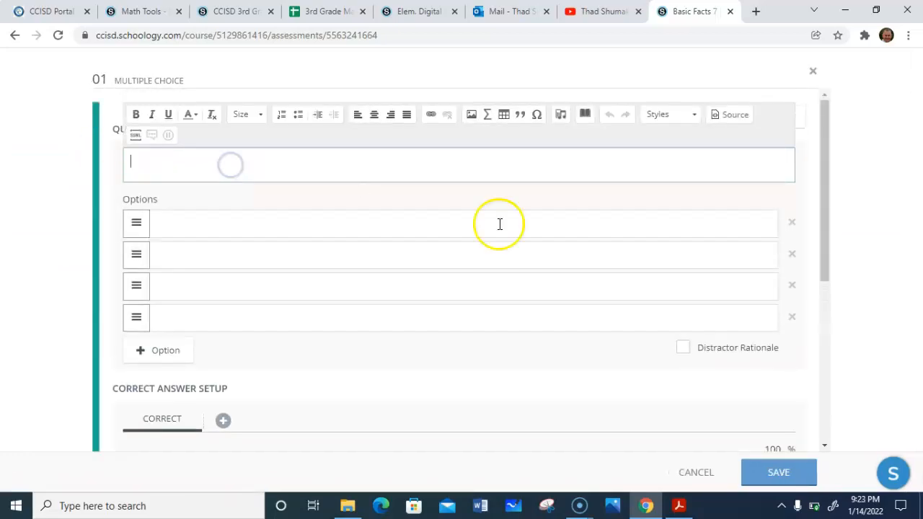
- Switch to the PDF and copy question 1 together with its four answer choices
{"action": "left_click", "coordinate": [676, 510]}
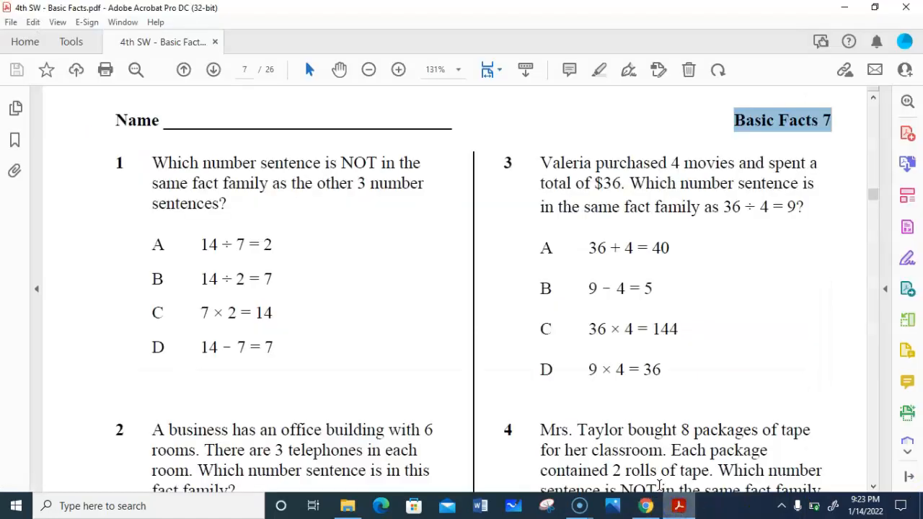
{"action": "left_click_drag", "start_coordinate": [108, 163], "coordinate": [270, 344]}
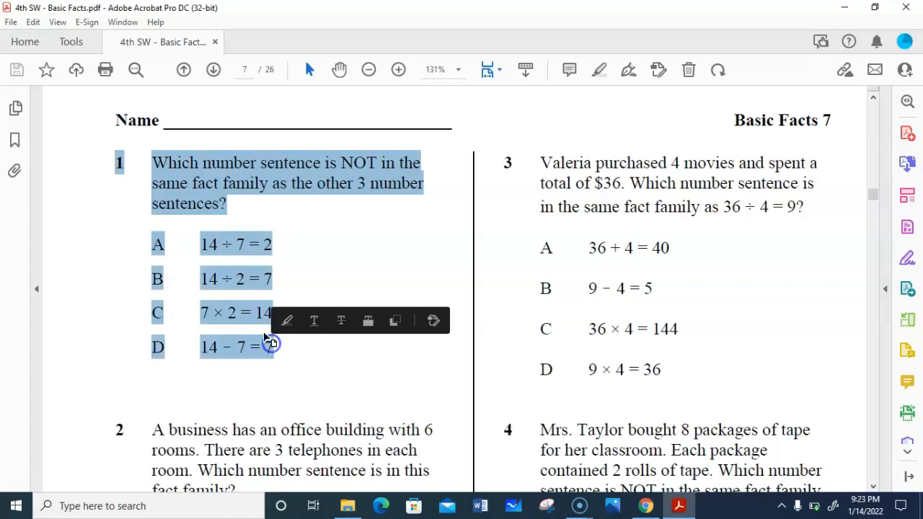
{"action": "right_click", "coordinate": [231, 184]}
{"action": "left_click", "coordinate": [293, 194]}
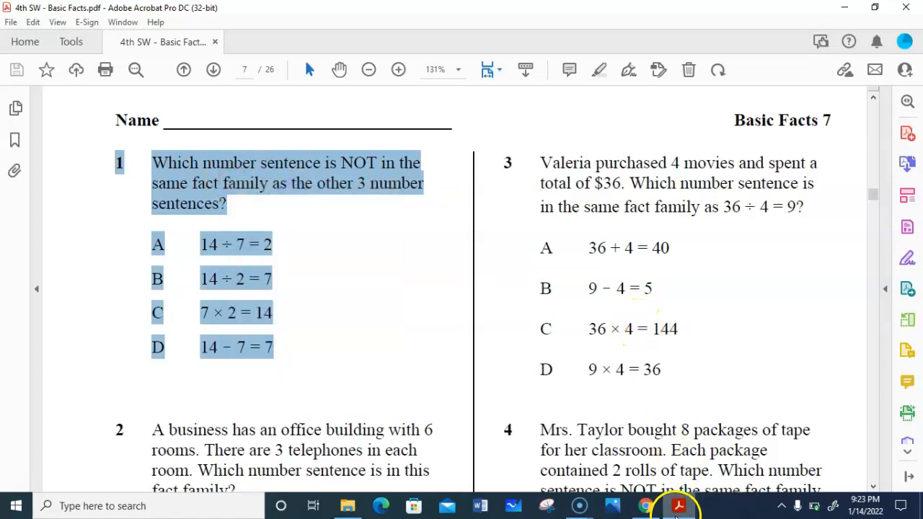
- Return to the browser and paste the copied question 1 into the question field
{"action": "left_click", "coordinate": [645, 506]}
{"action": "left_click", "coordinate": [205, 161]}
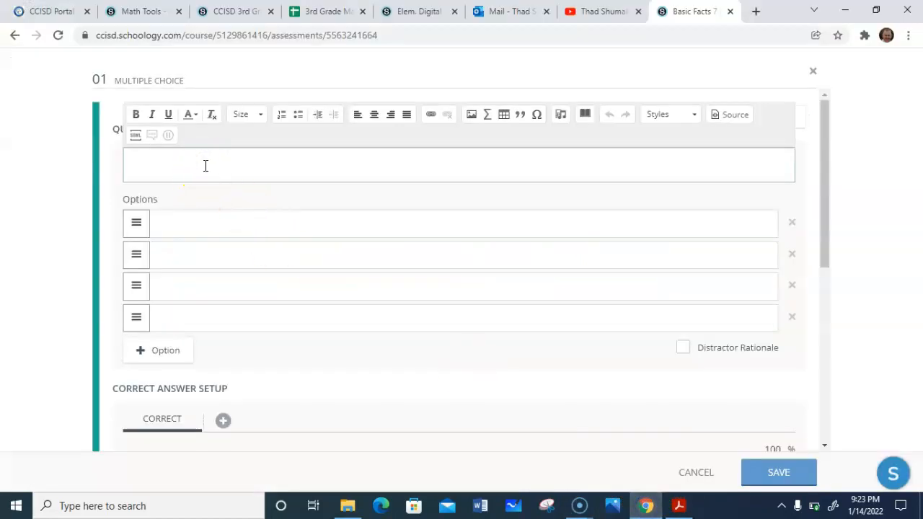
{"action": "key", "text": "ctrl+v"}
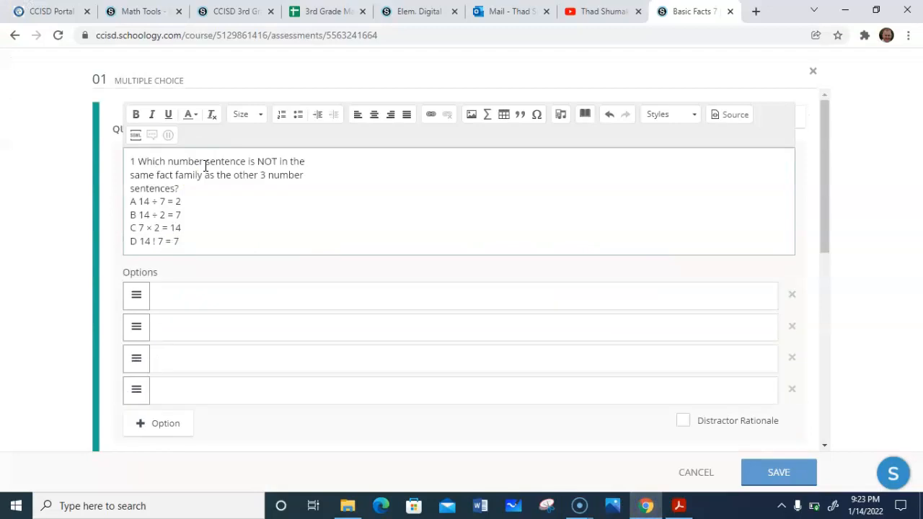
- Paste the same copied question text into each of the four answer option fields
{"action": "key", "text": "Tab"}
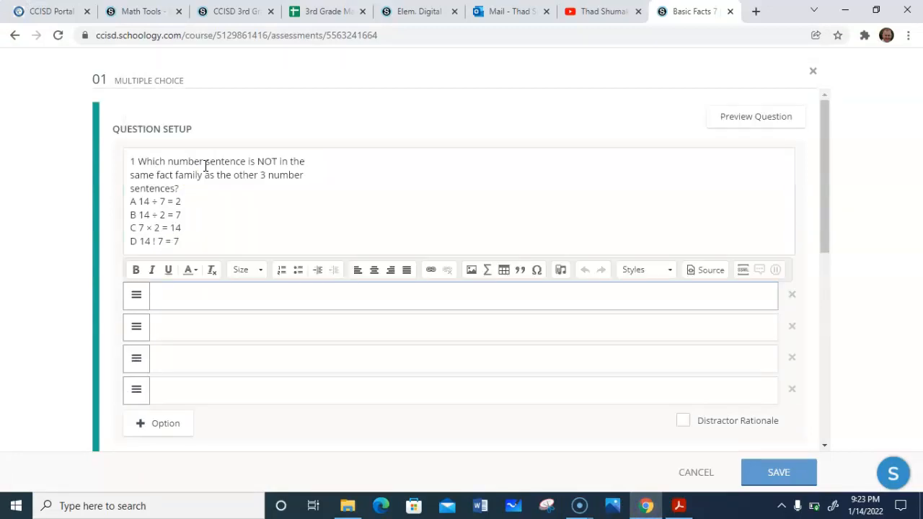
{"action": "key", "text": "ctrl+v"}
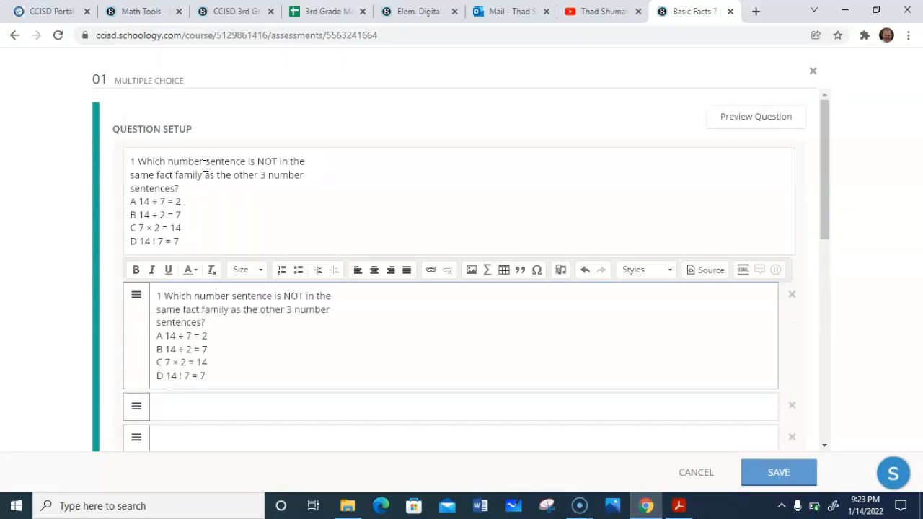
{"action": "key", "text": "Tab"}
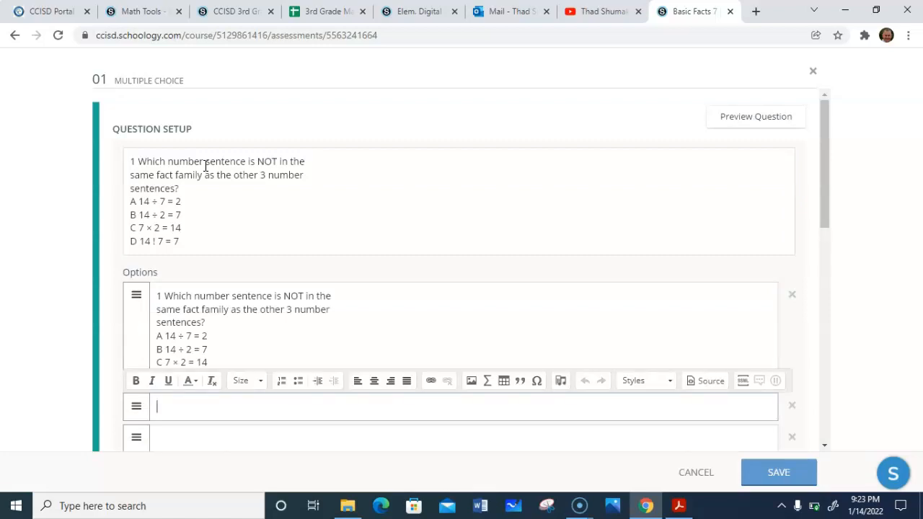
{"action": "key", "text": "ctrl+v"}
{"action": "key", "text": "Tab"}
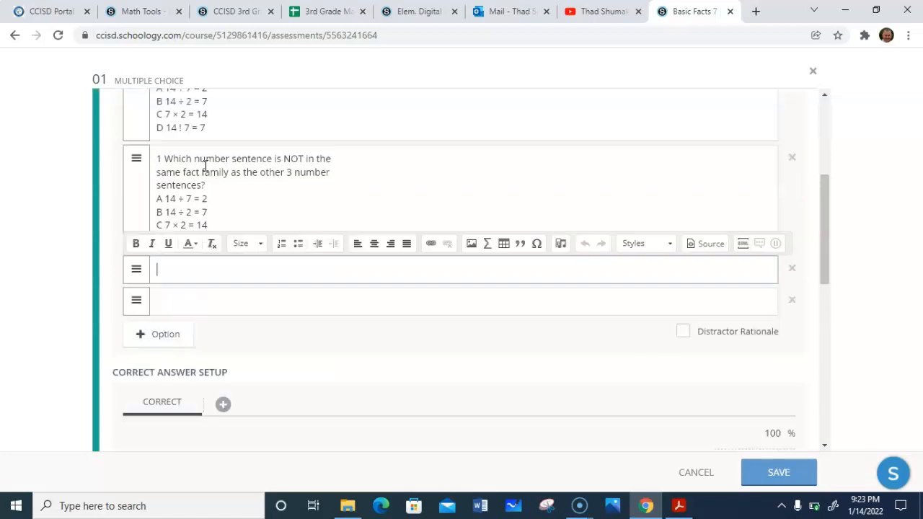
{"action": "key", "text": "ctrl+v"}
{"action": "key", "text": "Tab"}
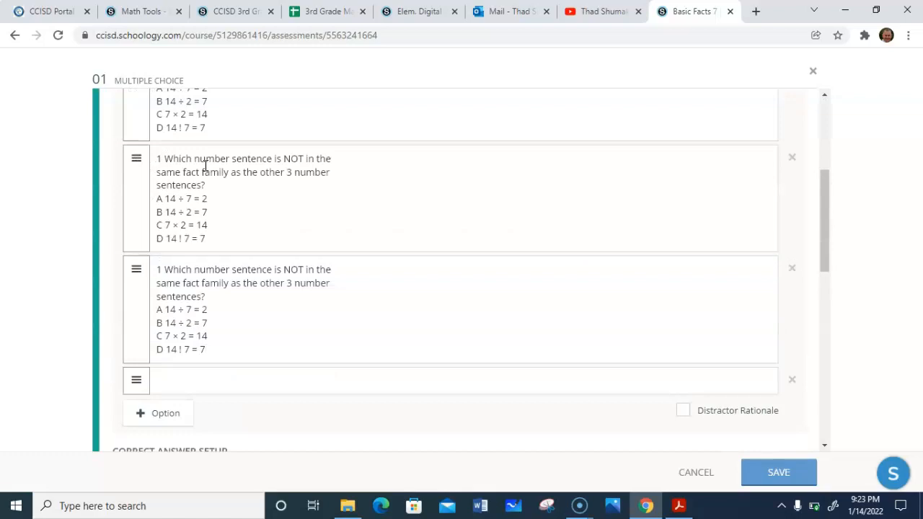
{"action": "key", "text": "ctrl+v"}
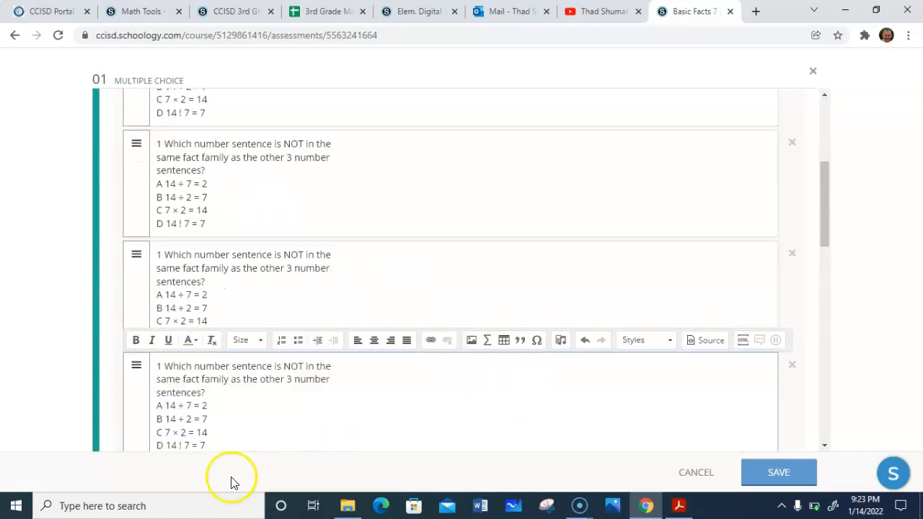
- Delete the question text and choices A to C from the fourth option, keeping only its choice D line
{"action": "left_click", "coordinate": [156, 445]}
{"action": "left_click_drag", "start_coordinate": [155, 445], "coordinate": [149, 366]}
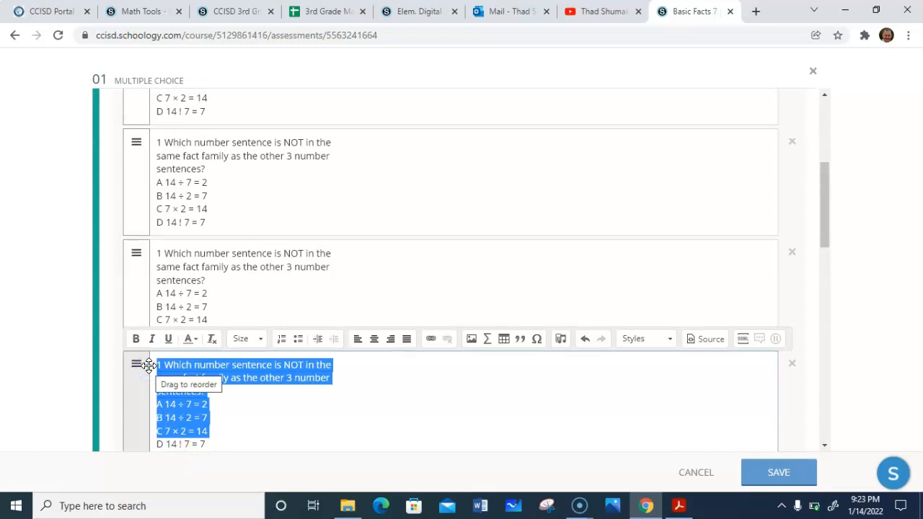
{"action": "key", "text": "Delete"}
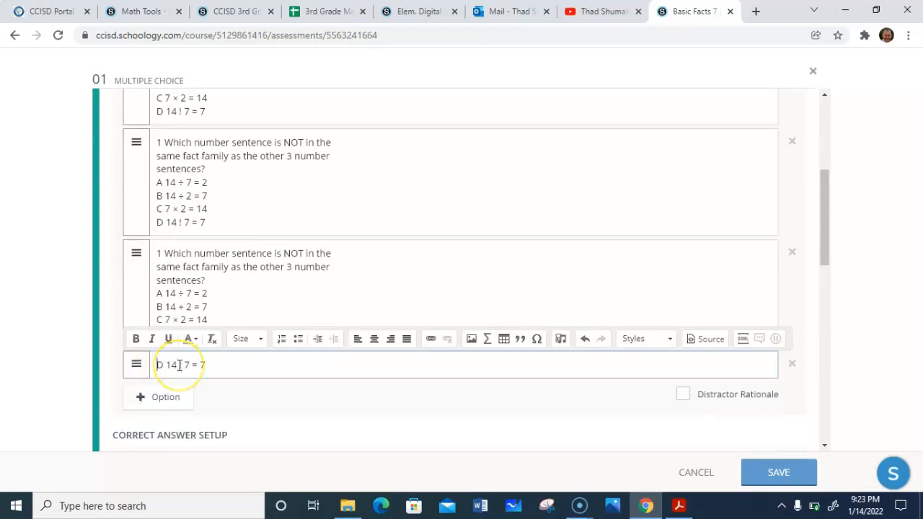
- Replace the broken symbol in choice D with a minus sign using the math formula editor
{"action": "left_click", "coordinate": [180, 365]}
{"action": "left_click_drag", "start_coordinate": [179, 365], "coordinate": [183, 365]}
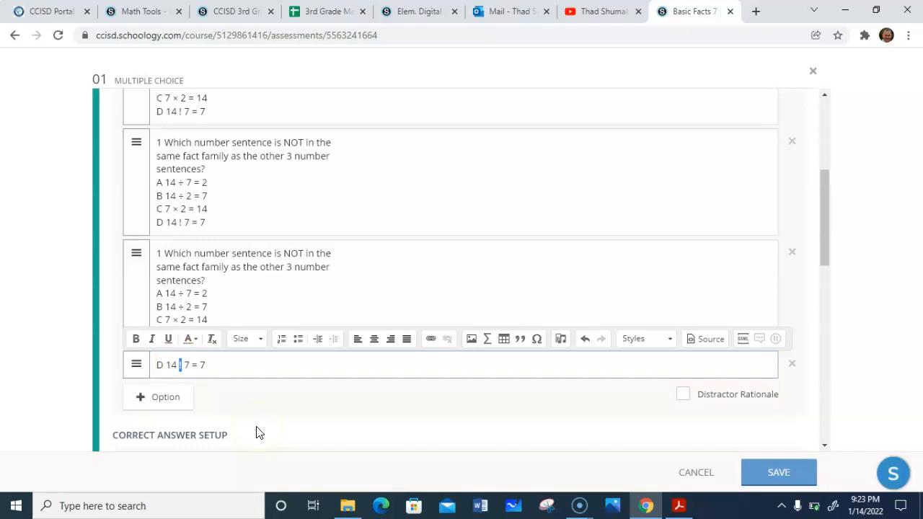
{"action": "left_click", "coordinate": [488, 339]}
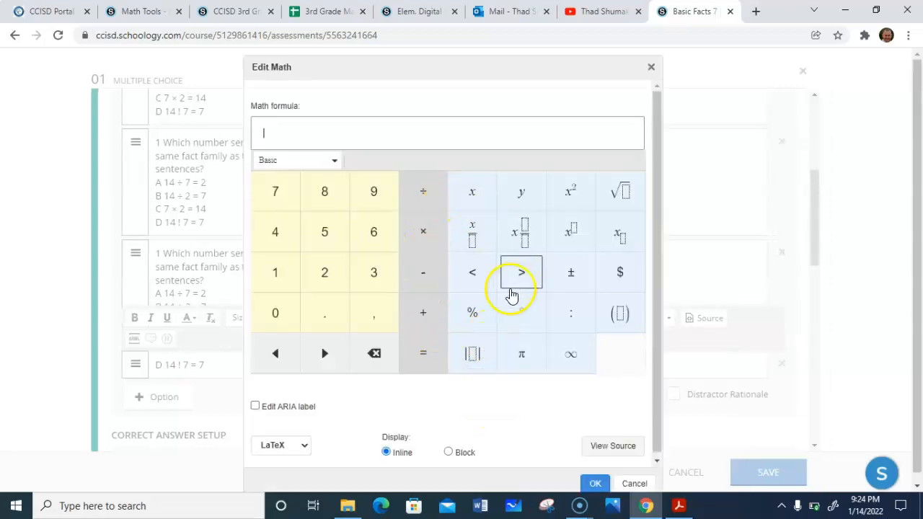
{"action": "left_click", "coordinate": [423, 274]}
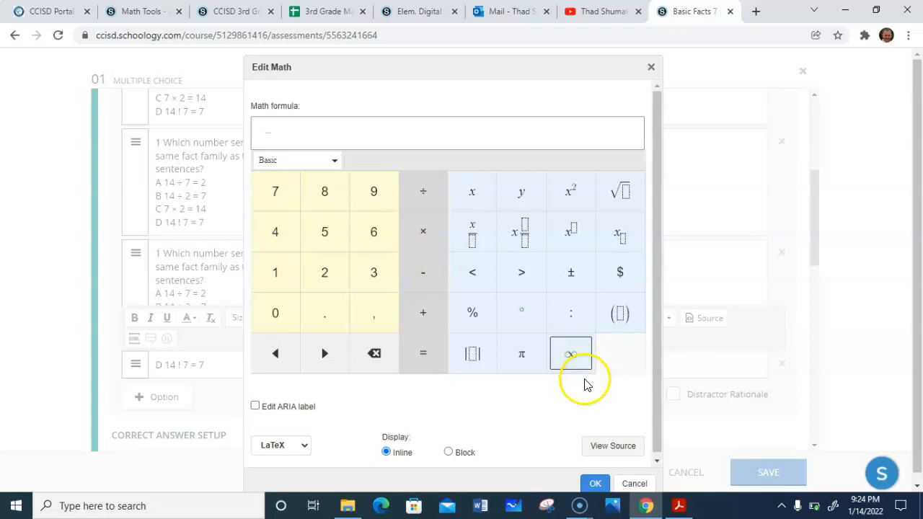
{"action": "left_click", "coordinate": [595, 485]}
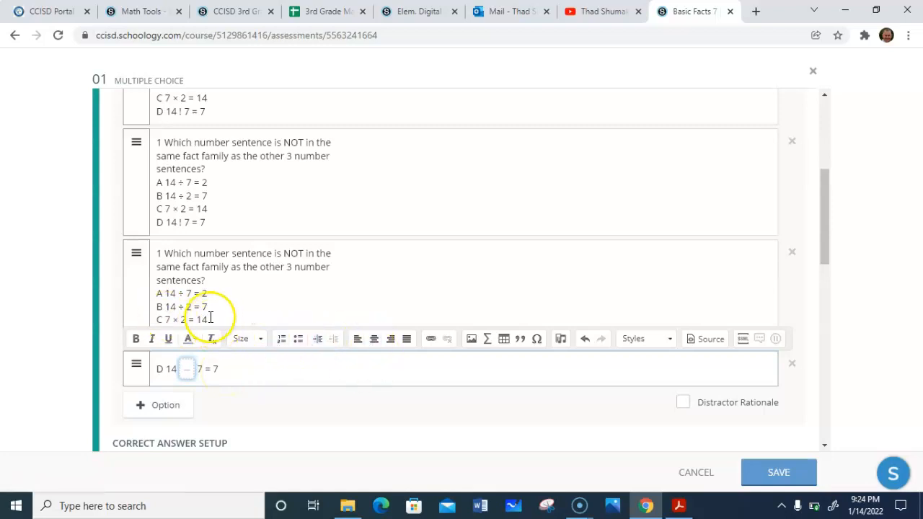
- Trim the third option down to the single line C 7 × 2 = 14
{"action": "left_click_drag", "start_coordinate": [210, 318], "coordinate": [240, 336]}
{"action": "key", "text": "BackSpace"}
{"action": "left_click", "coordinate": [159, 320]}
{"action": "left_click_drag", "start_coordinate": [156, 319], "coordinate": [154, 252]}
{"action": "key", "text": "BackSpace"}
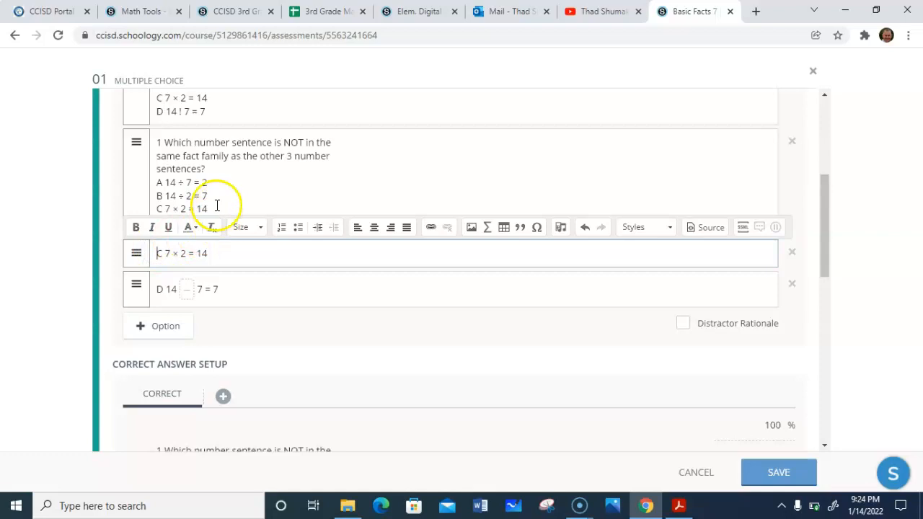
- Trim the second option down to the single line B 14 ÷ 2 = 7
{"action": "left_click_drag", "start_coordinate": [218, 195], "coordinate": [230, 231]}
{"action": "key", "text": "BackSpace"}
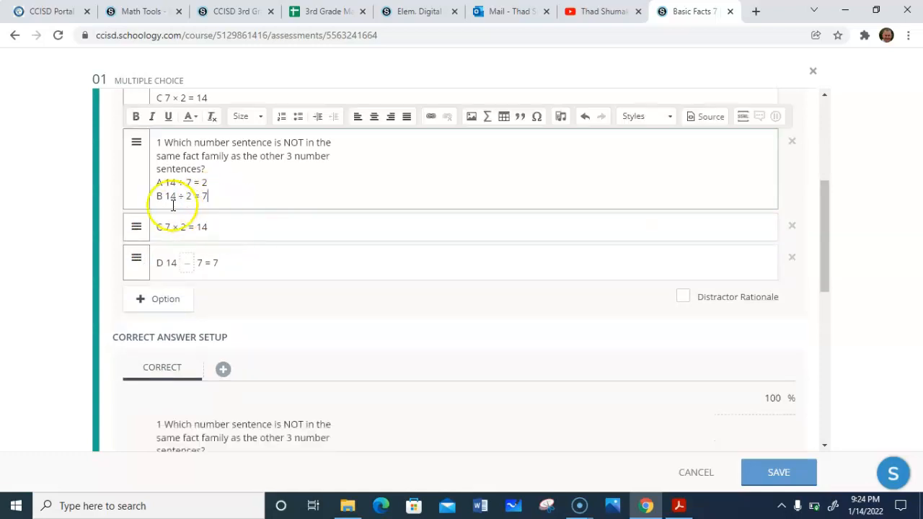
{"action": "left_click_drag", "start_coordinate": [157, 195], "coordinate": [153, 143]}
{"action": "key", "text": "BackSpace"}
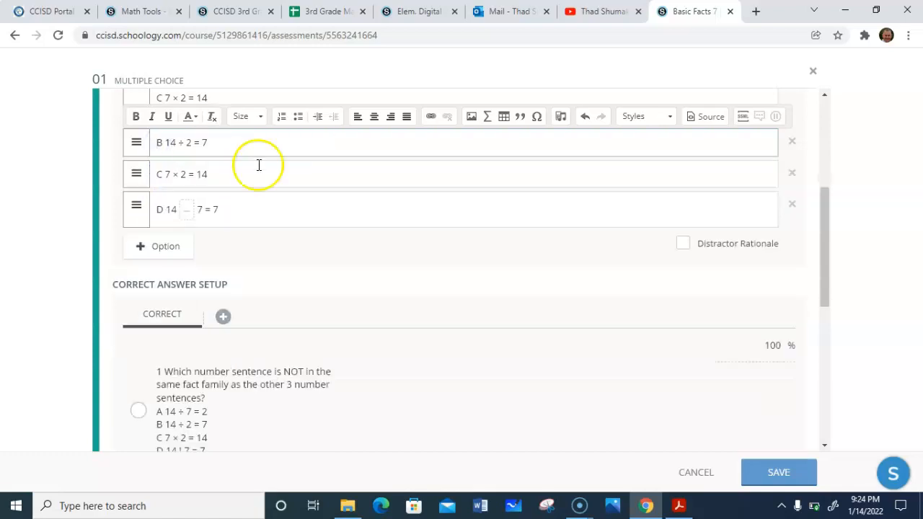
- Trim the first option down to the single line A 14 ÷ 7 = 2
{"action": "scroll", "coordinate": [825, 113], "scroll_direction": "up", "scroll_amount": 4}
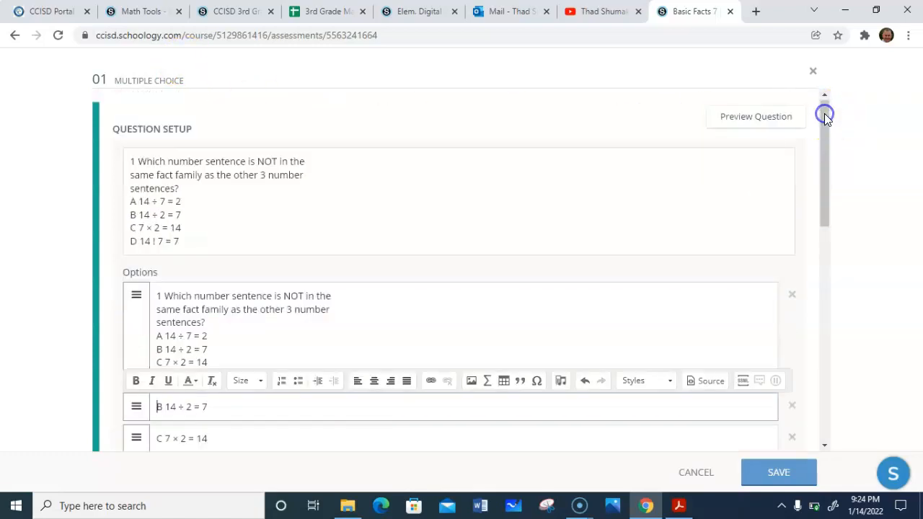
{"action": "left_click_drag", "start_coordinate": [219, 335], "coordinate": [239, 393]}
{"action": "key", "text": "BackSpace"}
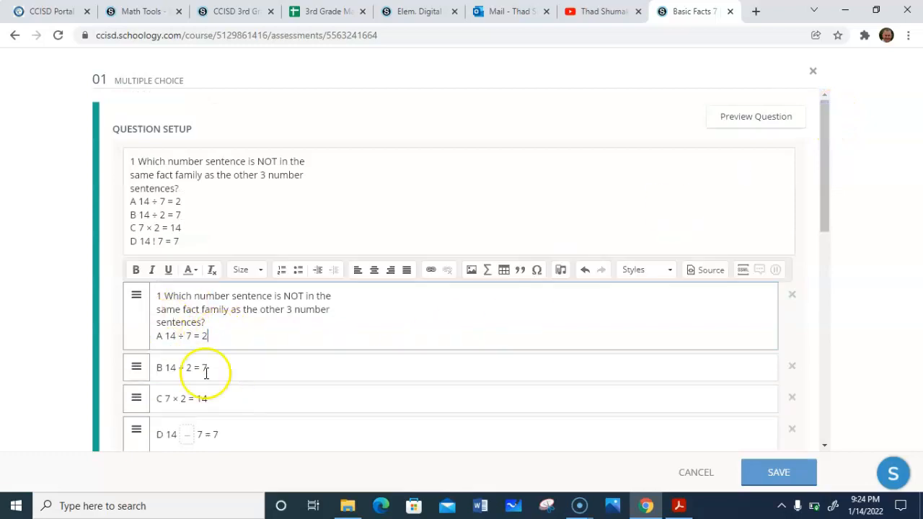
{"action": "left_click_drag", "start_coordinate": [149, 339], "coordinate": [157, 285]}
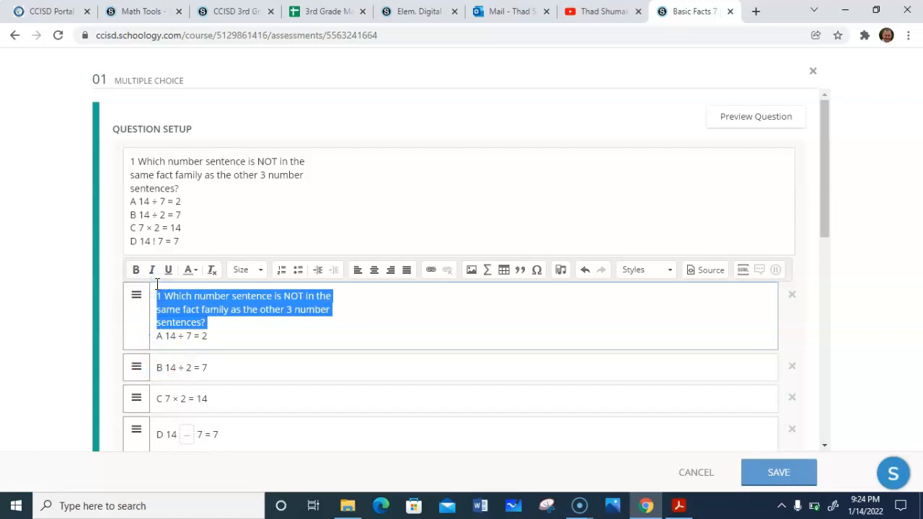
{"action": "key", "text": "BackSpace"}
- Remove the four answer choice lines from the question prompt, keeping only the question sentence
{"action": "left_click_drag", "start_coordinate": [163, 284], "coordinate": [217, 251]}
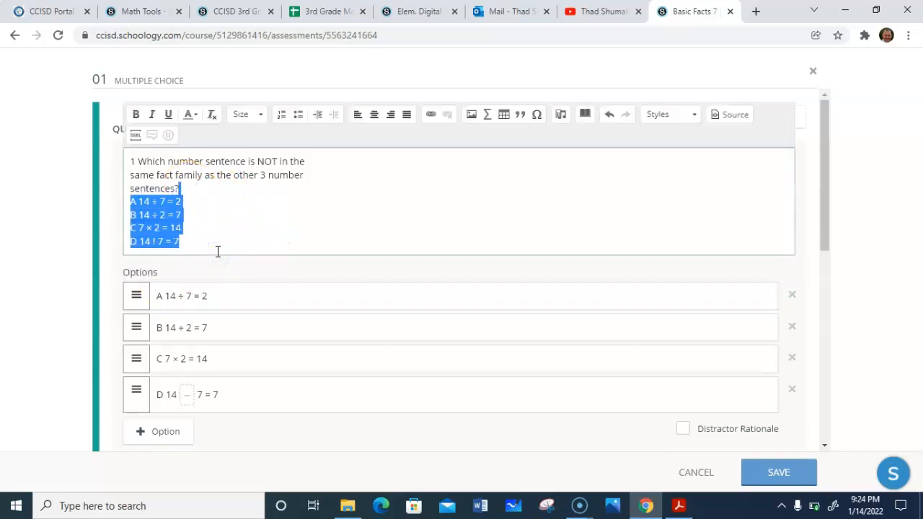
{"action": "key", "text": "BackSpace"}
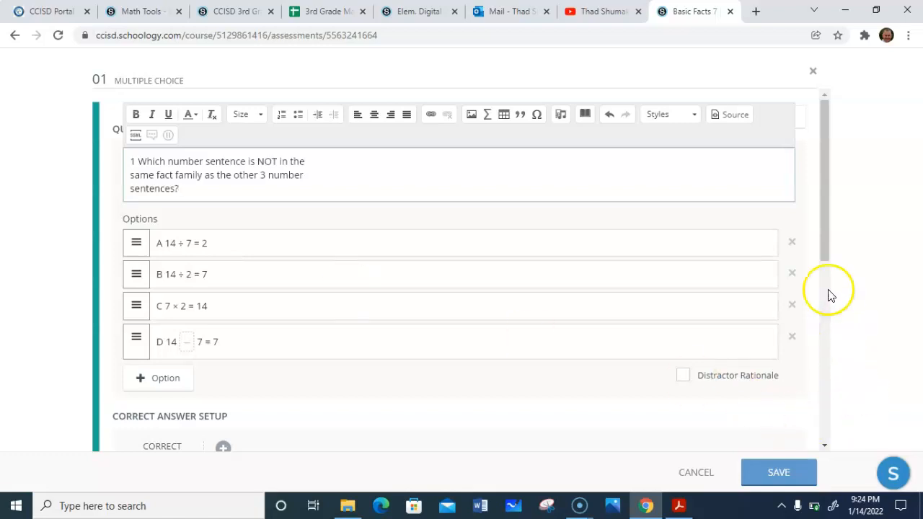
- Mark choice D as the correct answer and save the multiple choice question
{"action": "left_click_drag", "start_coordinate": [829, 210], "coordinate": [841, 309]}
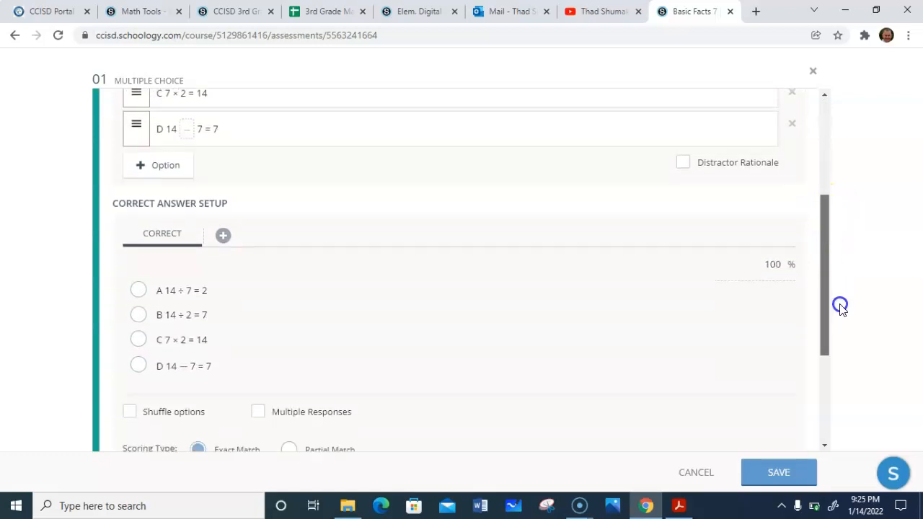
{"action": "left_click_drag", "start_coordinate": [824, 256], "coordinate": [838, 289]}
{"action": "left_click", "coordinate": [138, 326]}
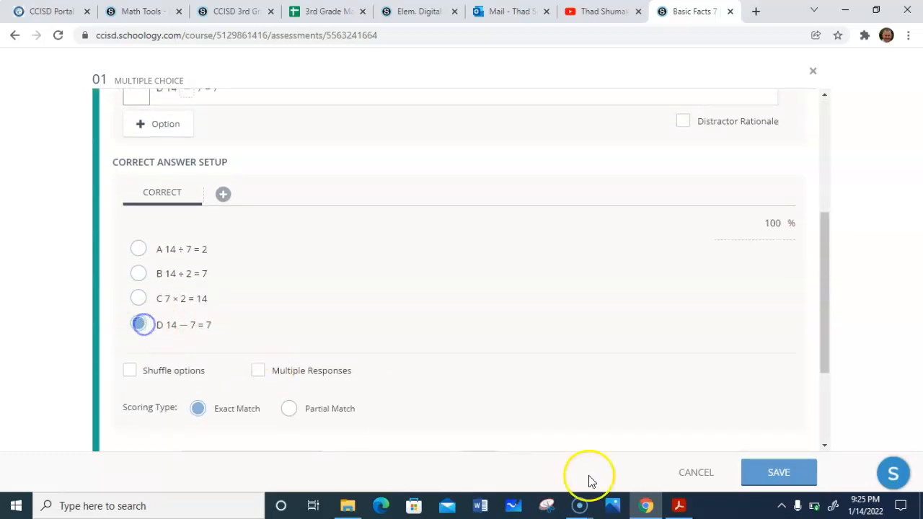
{"action": "left_click", "coordinate": [760, 471]}
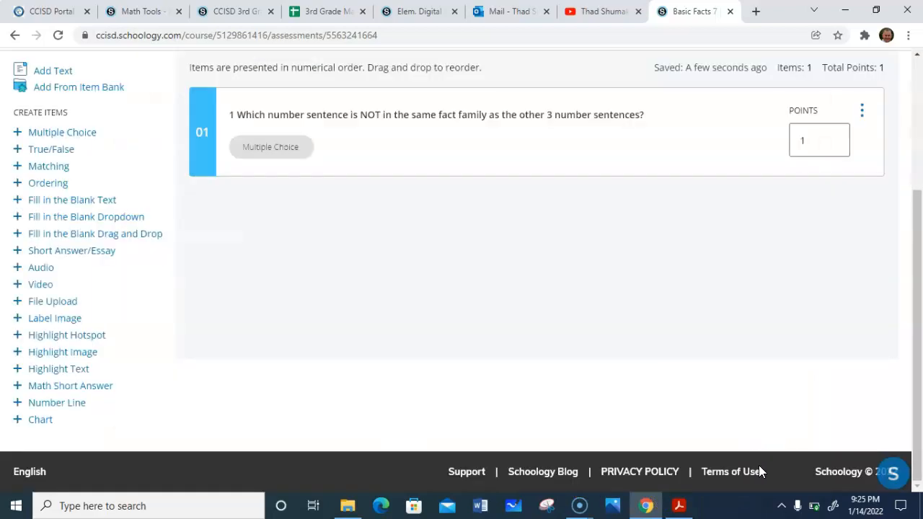
- Add a new Fill in the Blank Text question to the assessment
{"action": "left_click", "coordinate": [66, 136]}
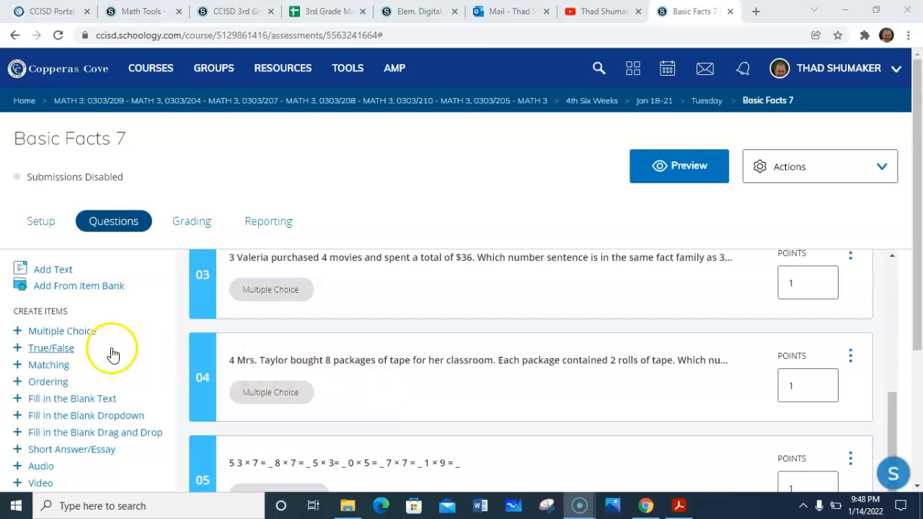
{"action": "left_click", "coordinate": [42, 402]}
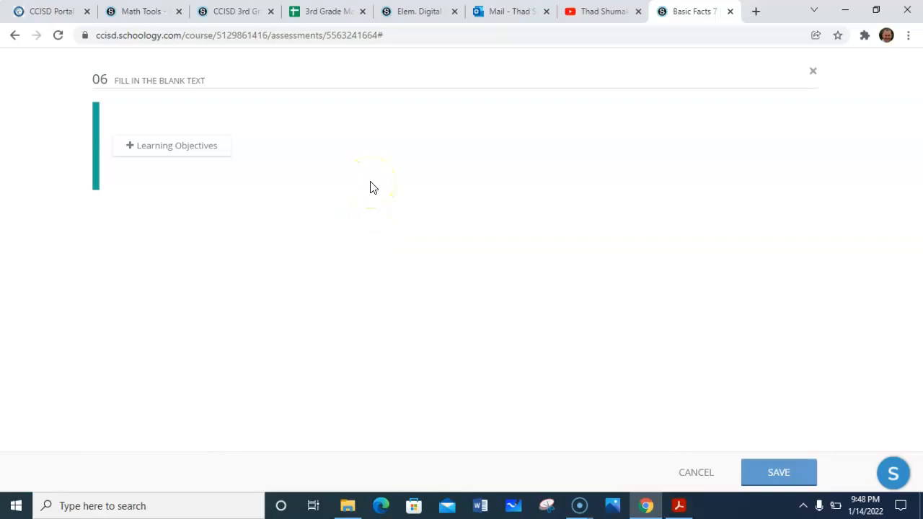
- Referring to row 6 of the PDF worksheet, enter the heading 6 and the problem 2 × 6 = followed by a blank
{"action": "left_click", "coordinate": [678, 507]}
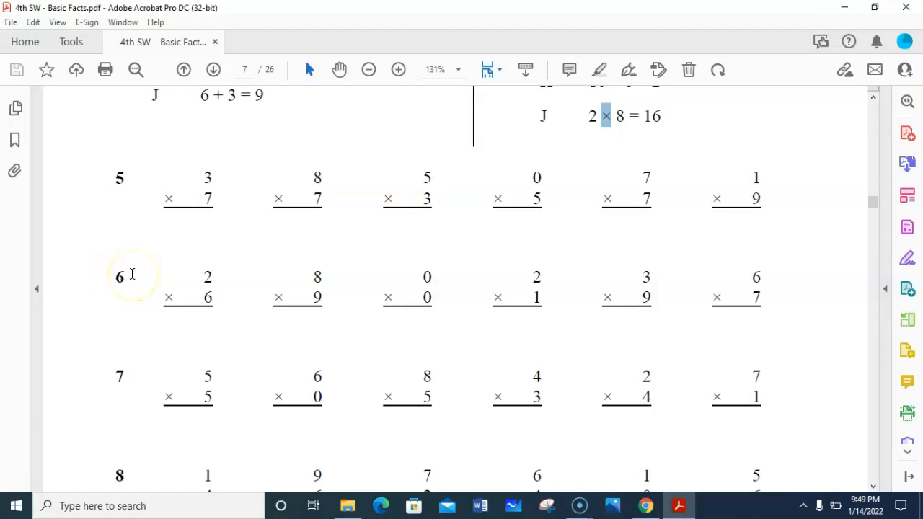
{"action": "left_click", "coordinate": [607, 117]}
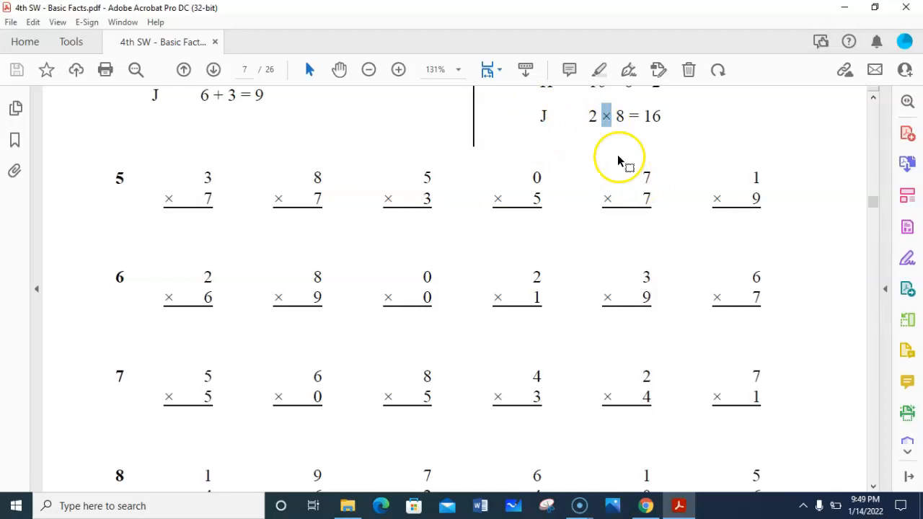
{"action": "mouse_move", "coordinate": [646, 506]}
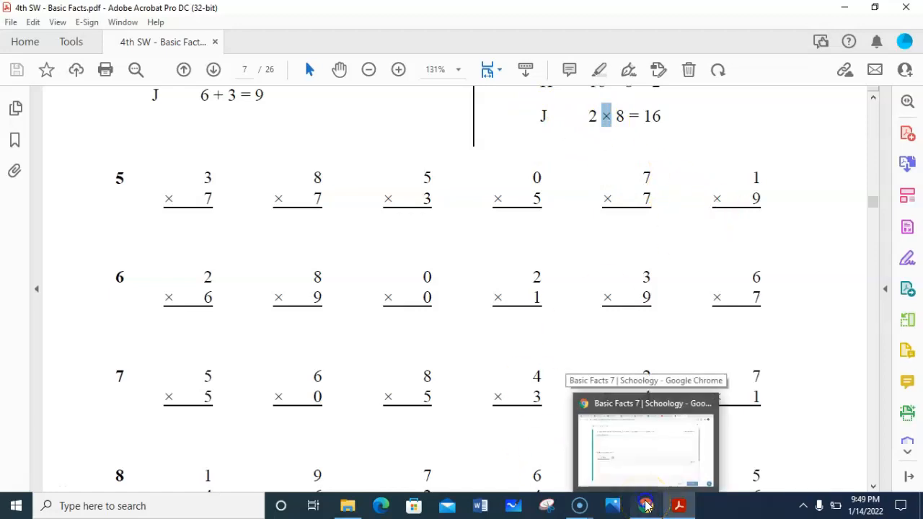
{"action": "left_click", "coordinate": [647, 507]}
{"action": "left_click", "coordinate": [244, 194]}
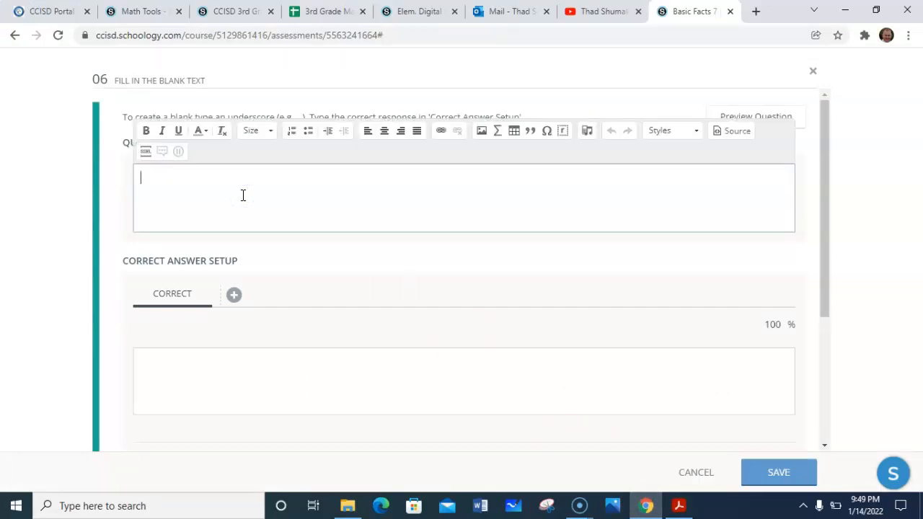
{"action": "type", "text": "6"}
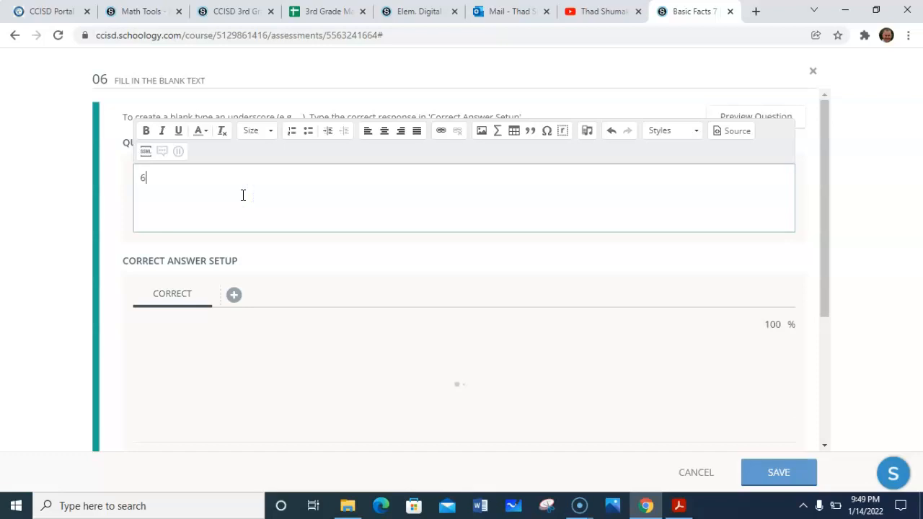
{"action": "key", "text": "Return"}
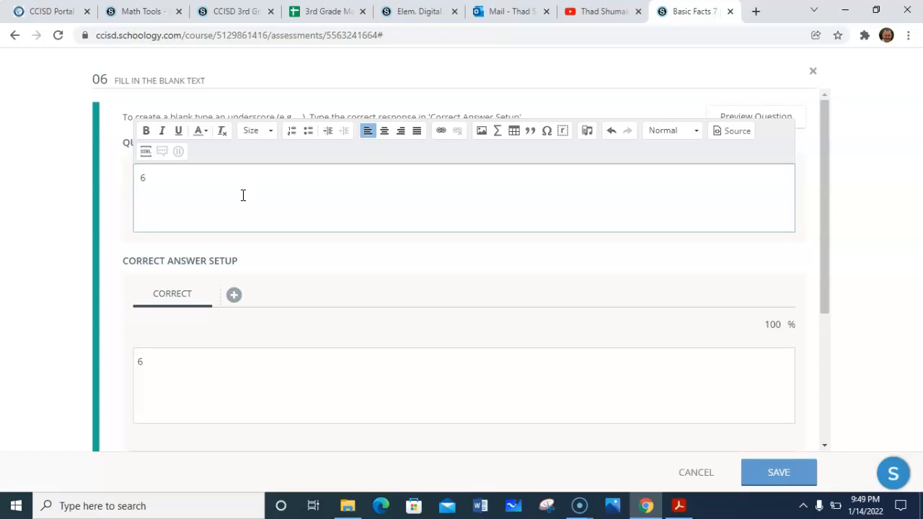
{"action": "type", "text": "2"}
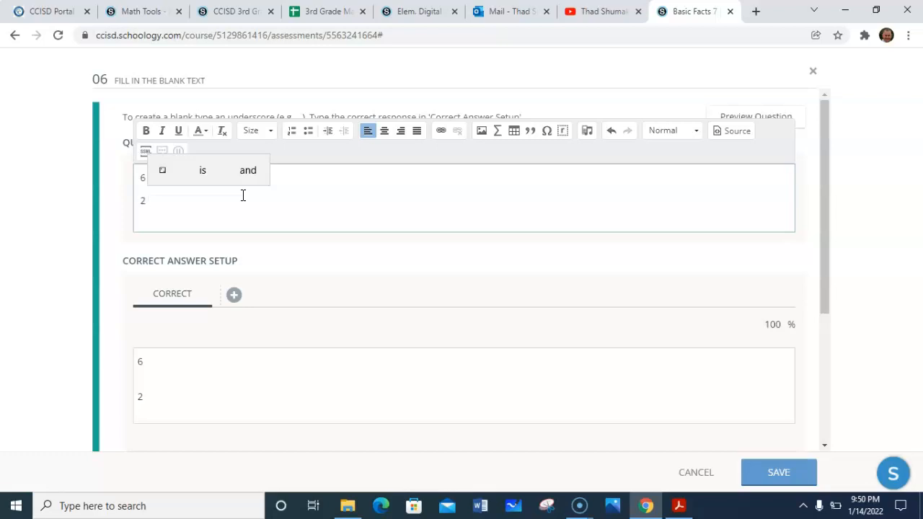
{"action": "type", "text": "×"}
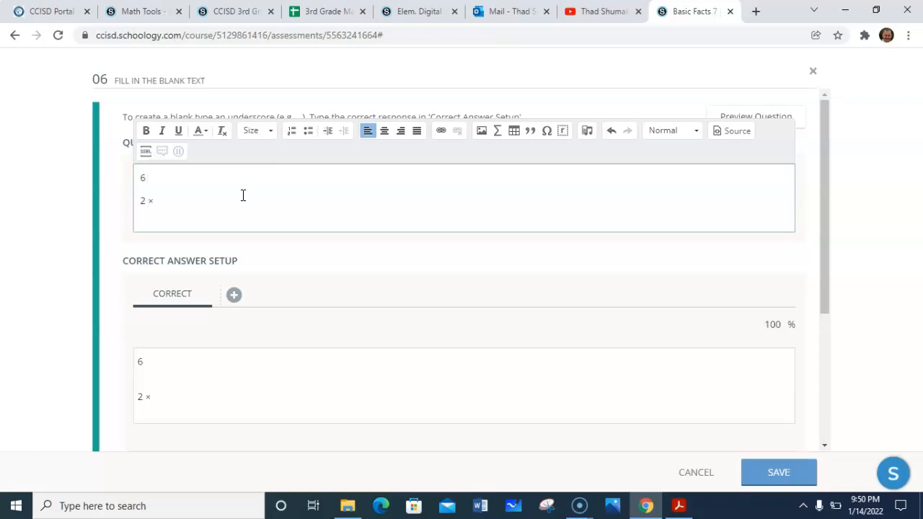
{"action": "type", "text": " 6 ="}
{"action": "type", "text": "_"}
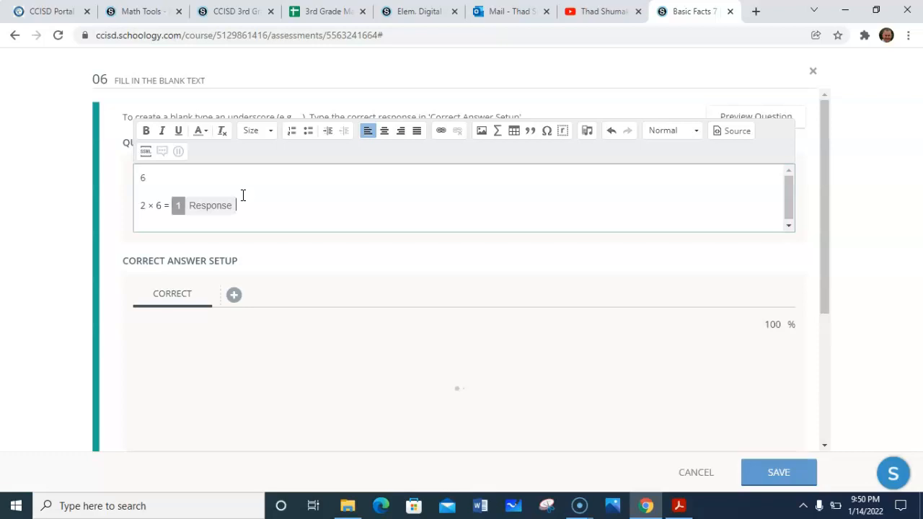
{"action": "key", "text": "Return"}
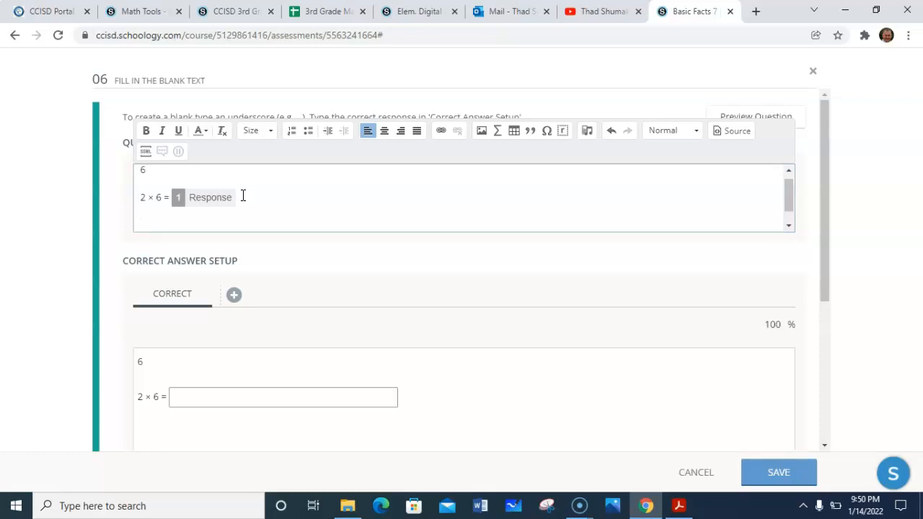
- Add the problem 8 × 9 = followed by a blank on the next line
{"action": "type", "text": "8 ×"}
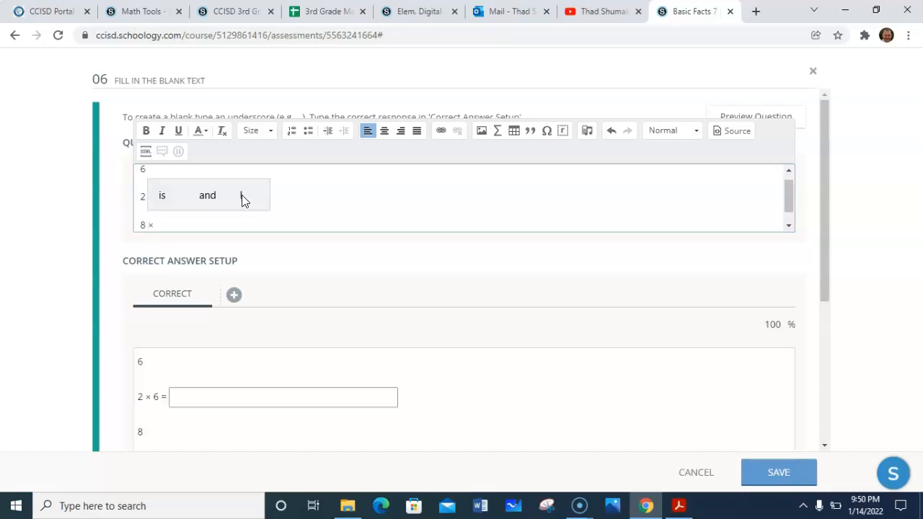
{"action": "type", "text": " 9"}
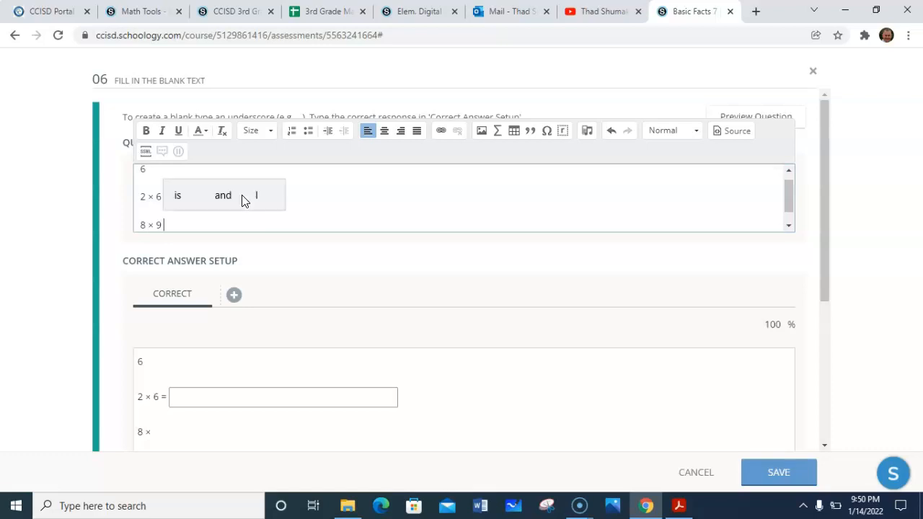
{"action": "type", "text": " ="}
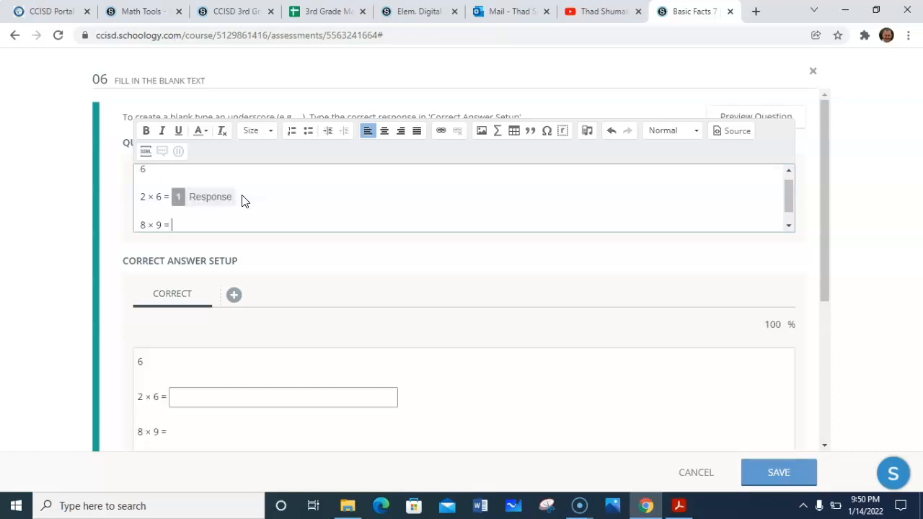
{"action": "type", "text": "_"}
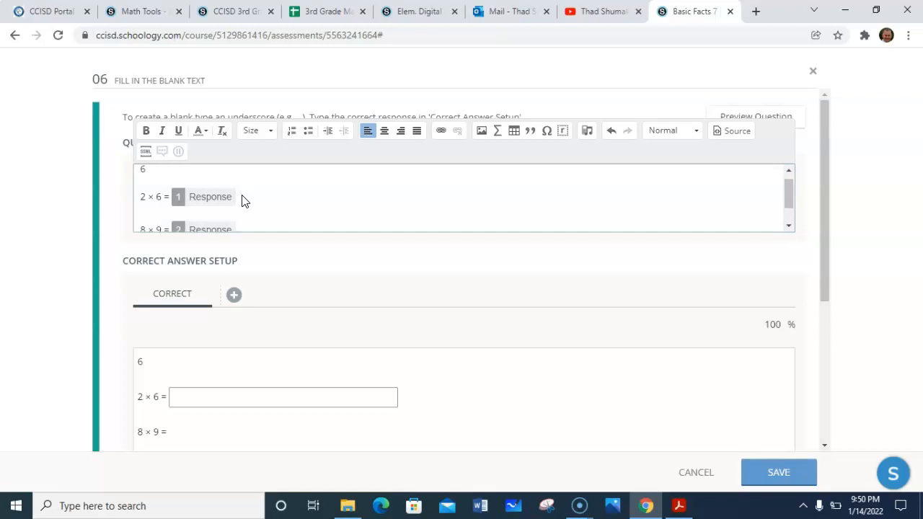
{"action": "key", "text": "Return"}
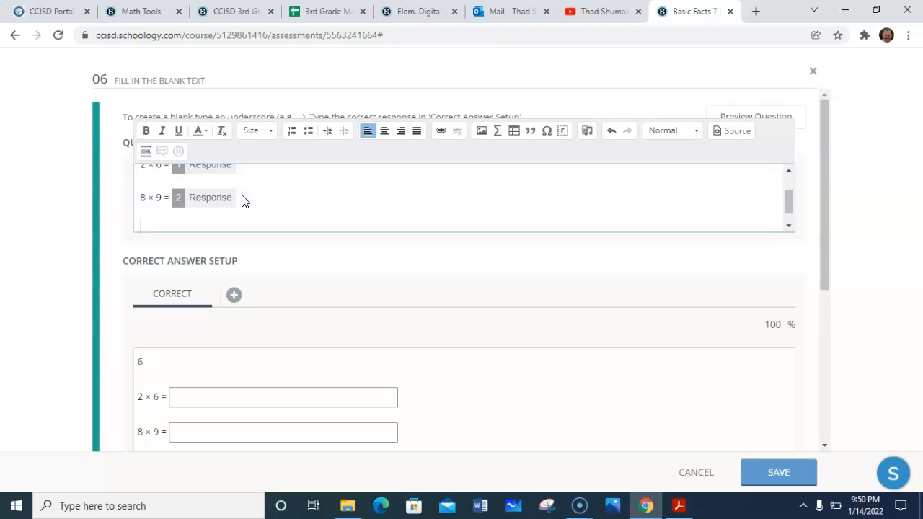
- Add the problems 0 × 0 = and 2 × 1 = on new lines, each followed by a blank
{"action": "type", "text": "0"}
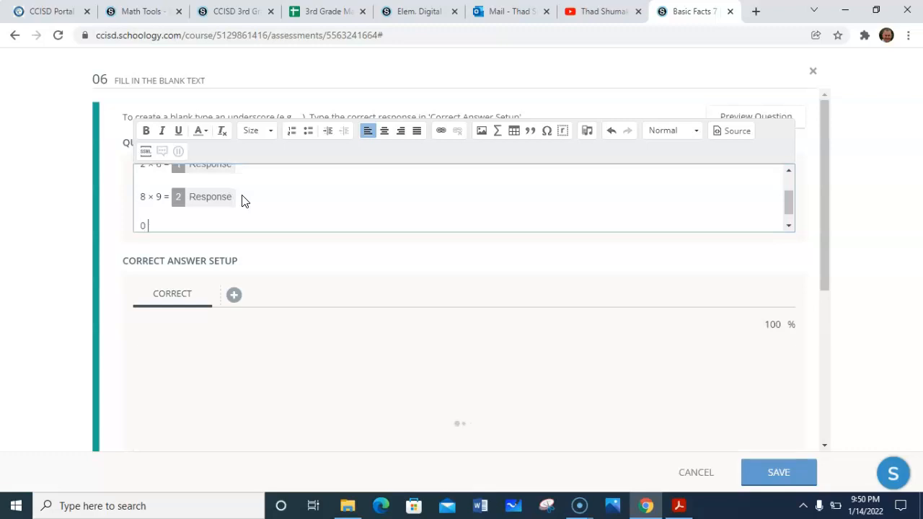
{"action": "type", "text": " ×"}
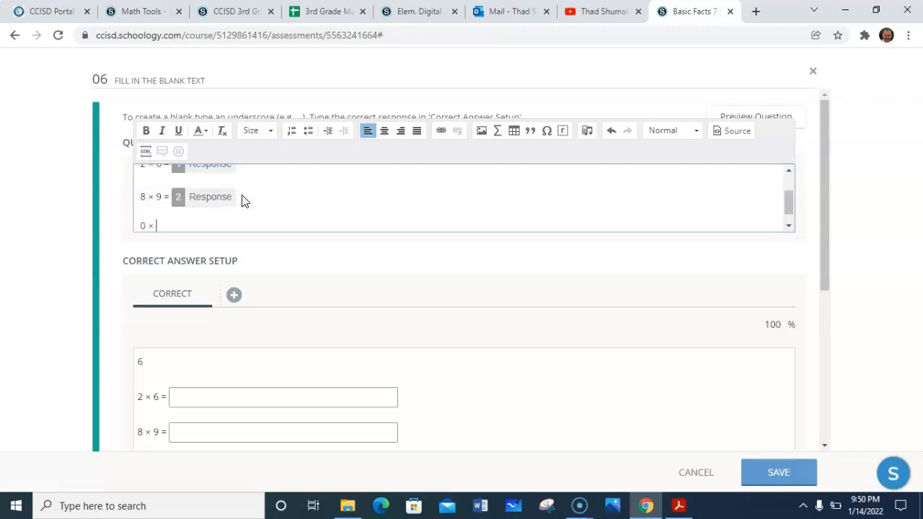
{"action": "type", "text": " 0 ="}
{"action": "type", "text": "_"}
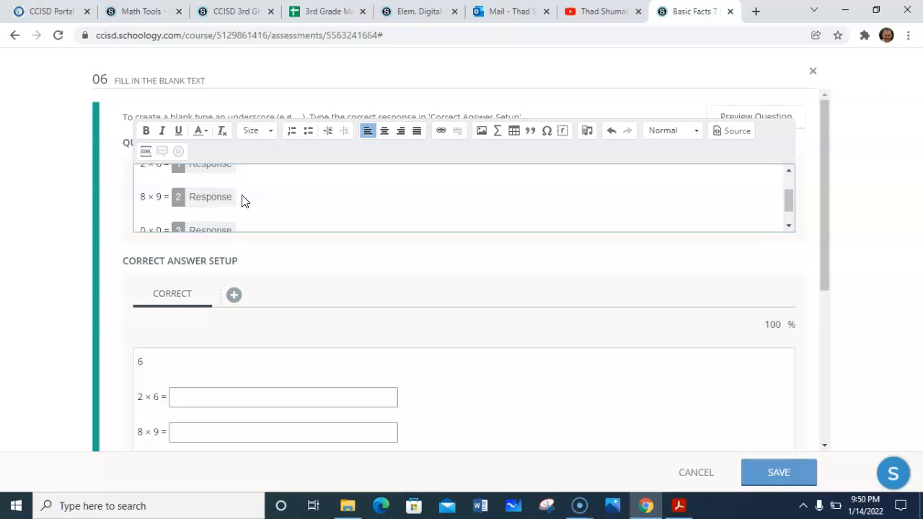
{"action": "key", "text": "Return"}
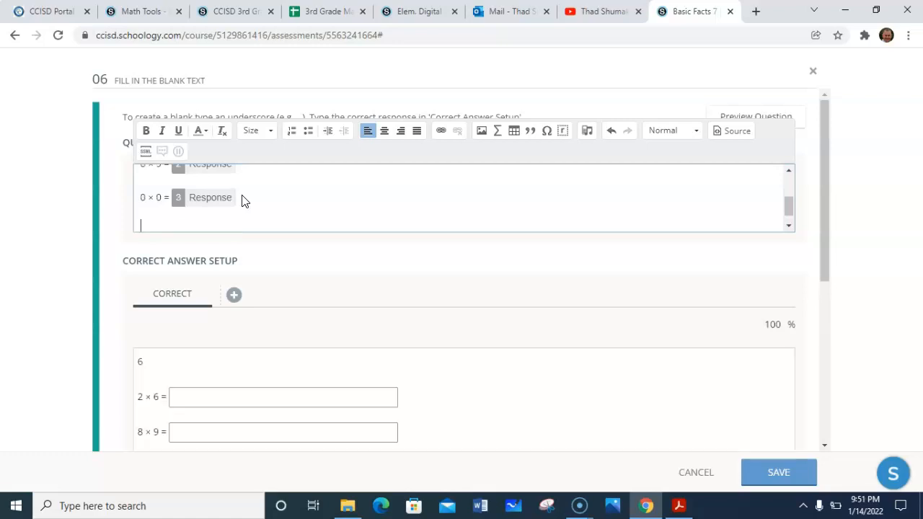
{"action": "type", "text": "2"}
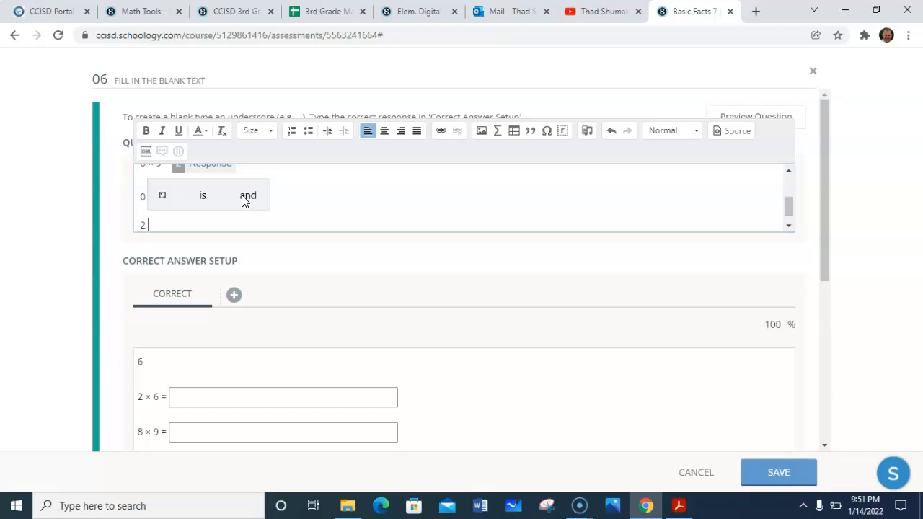
{"action": "type", "text": " × 1"}
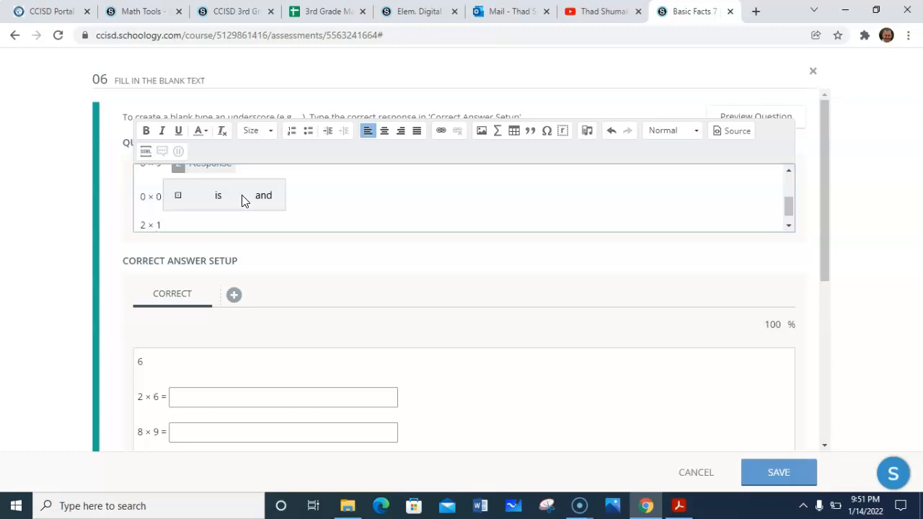
{"action": "type", "text": " = "}
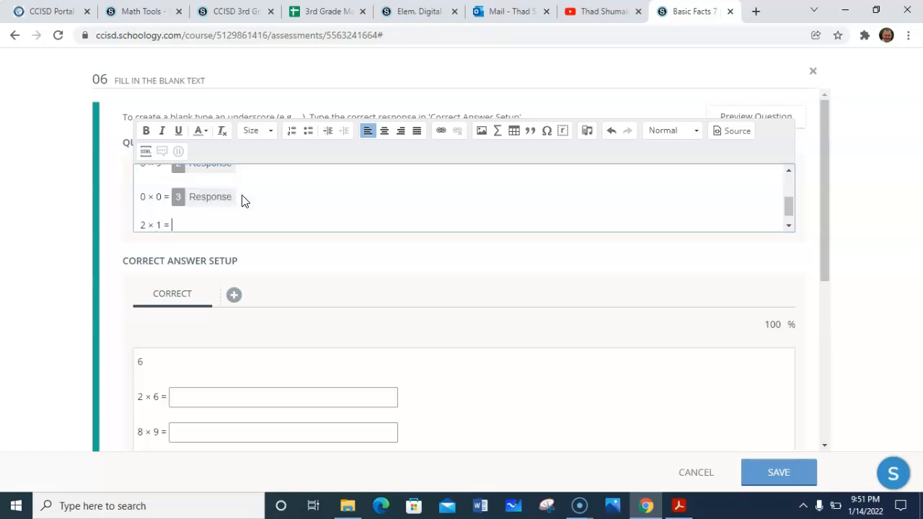
{"action": "type", "text": "_"}
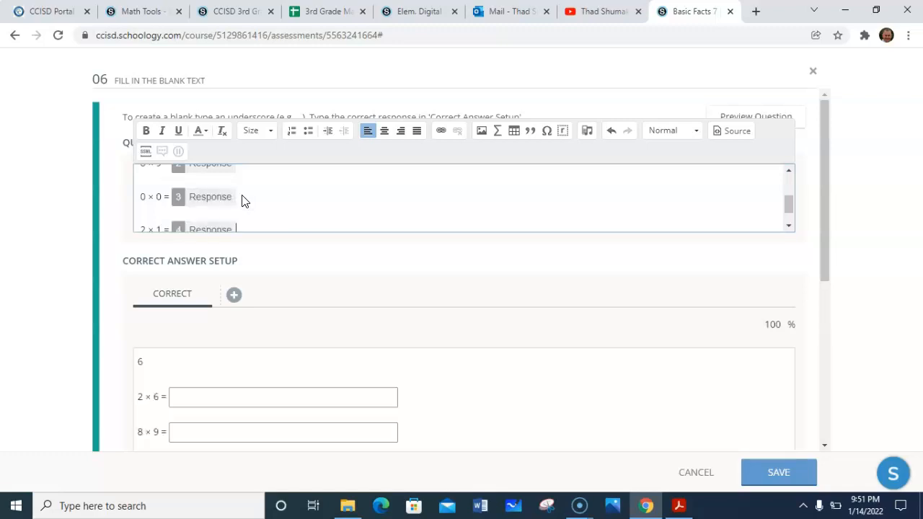
{"action": "key", "text": "Return"}
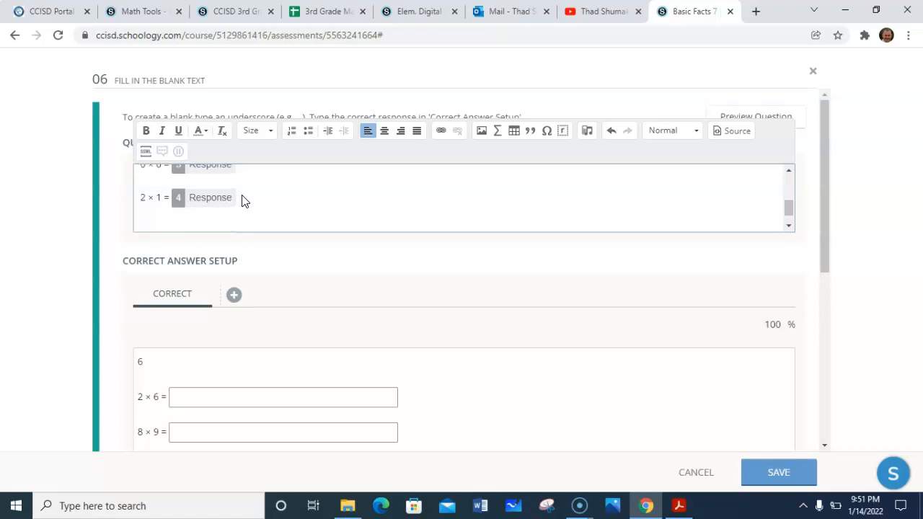
- Add the problems 3 × 9 = and 6 × 7 = on new lines, each followed by a blank
{"action": "type", "text": "3"}
{"action": "type", "text": " ×"}
{"action": "type", "text": " 9"}
{"action": "type", "text": " ="}
{"action": "type", "text": " _"}
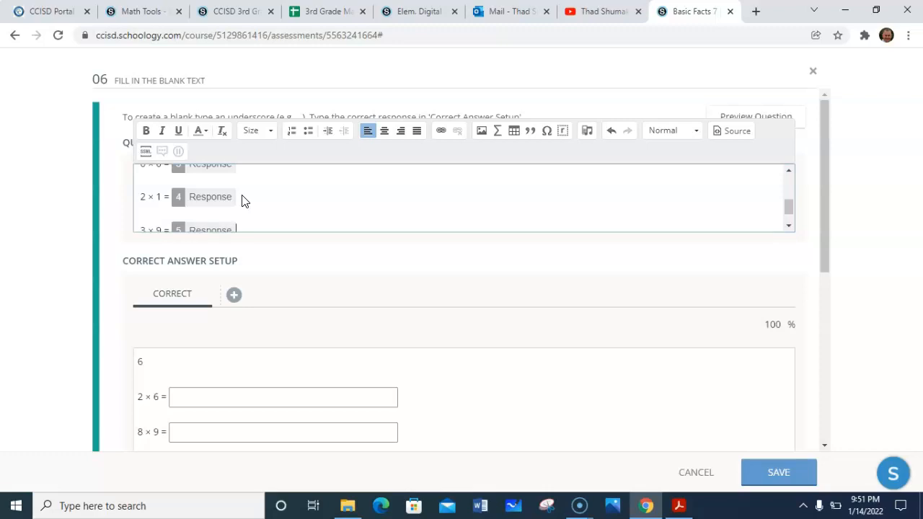
{"action": "key", "text": "Return"}
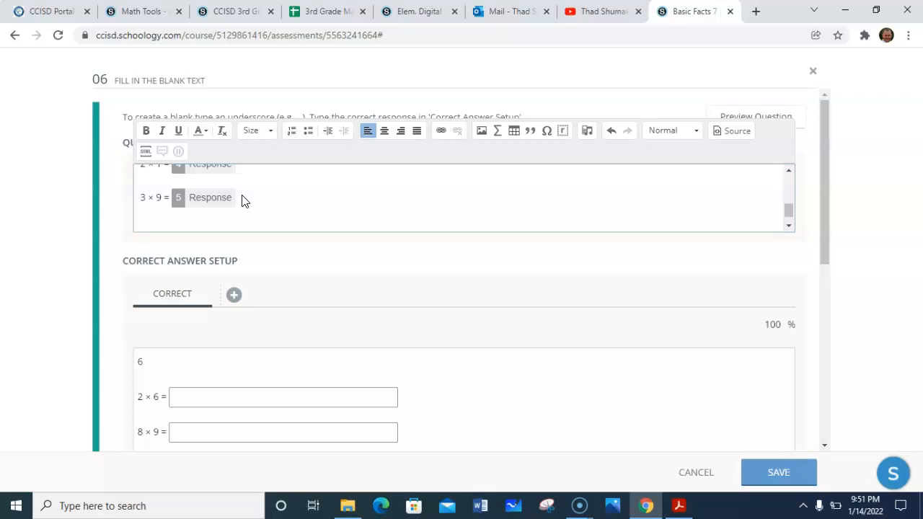
{"action": "type", "text": "6 × 7"}
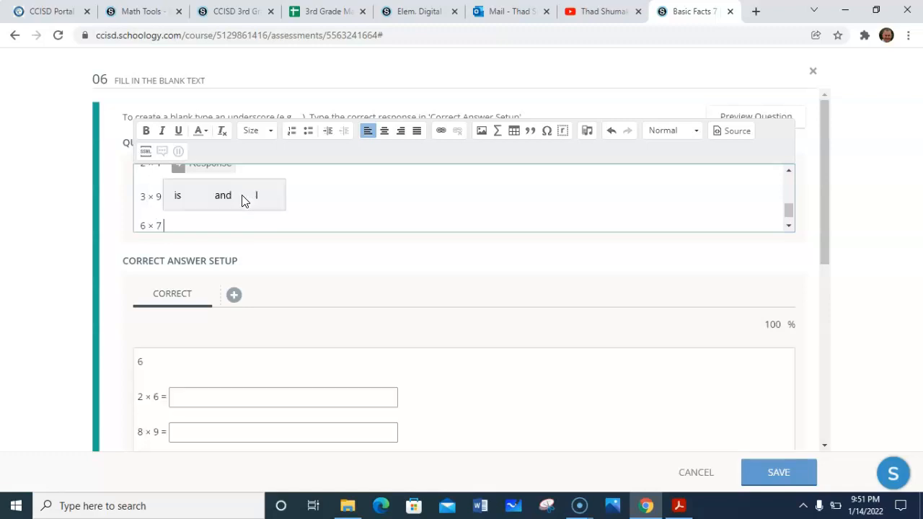
{"action": "type", "text": " = "}
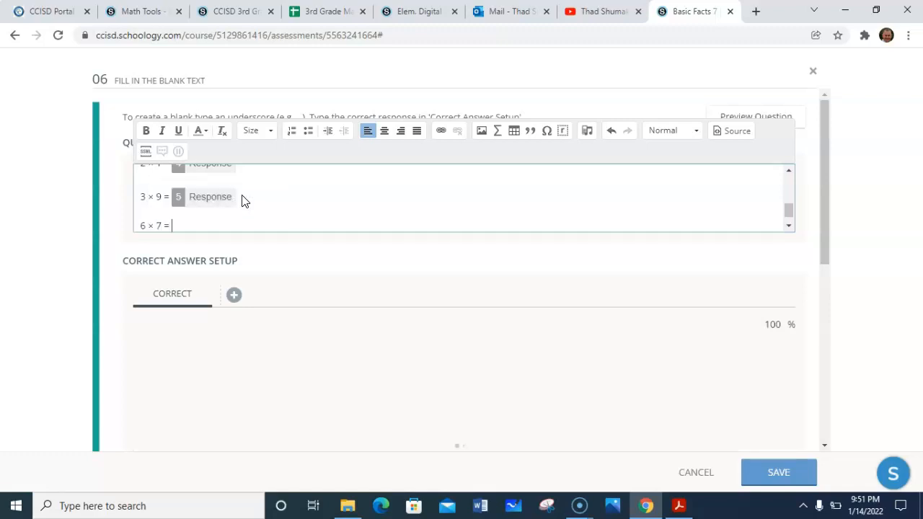
{"action": "type", "text": "_"}
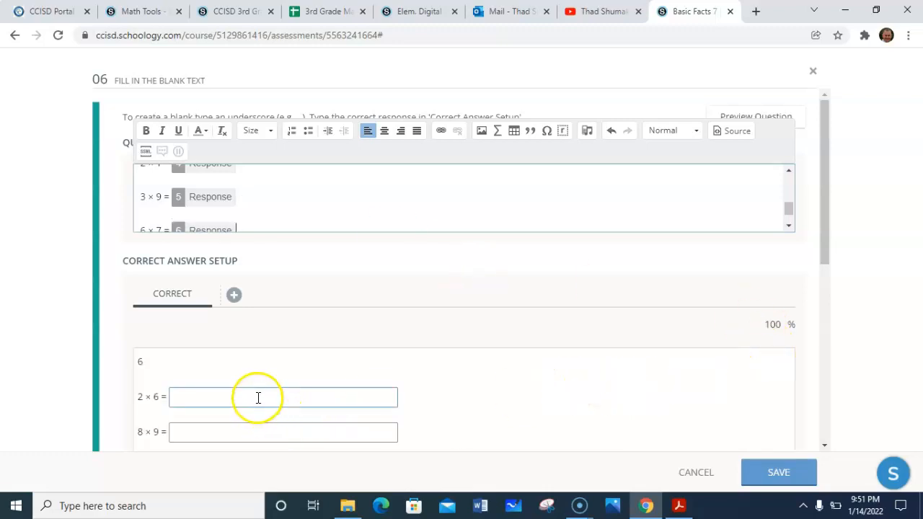
- Enter the correct answers 12, 72, 0, 2, 27 and 42 for the six blanks
{"action": "left_click", "coordinate": [258, 397]}
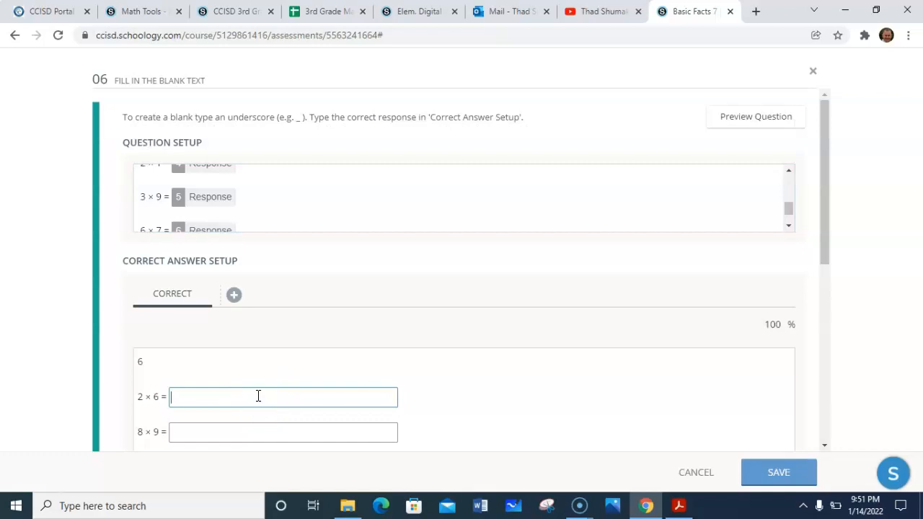
{"action": "type", "text": "12"}
{"action": "type", "text": "72"}
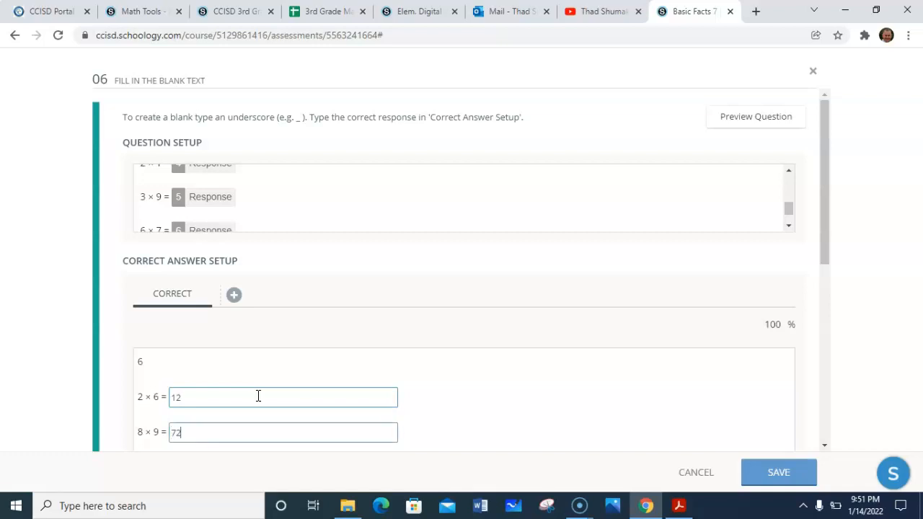
{"action": "key", "text": "Tab"}
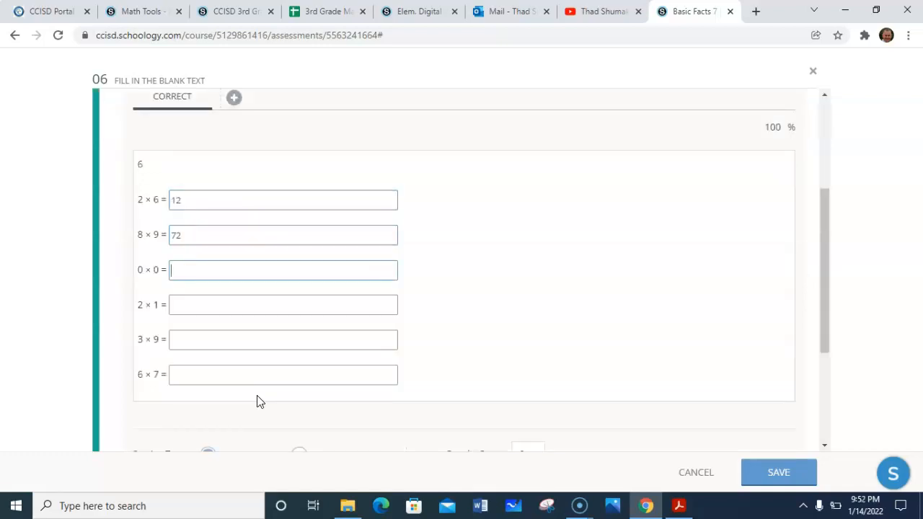
{"action": "type", "text": "0"}
{"action": "key", "text": "Tab"}
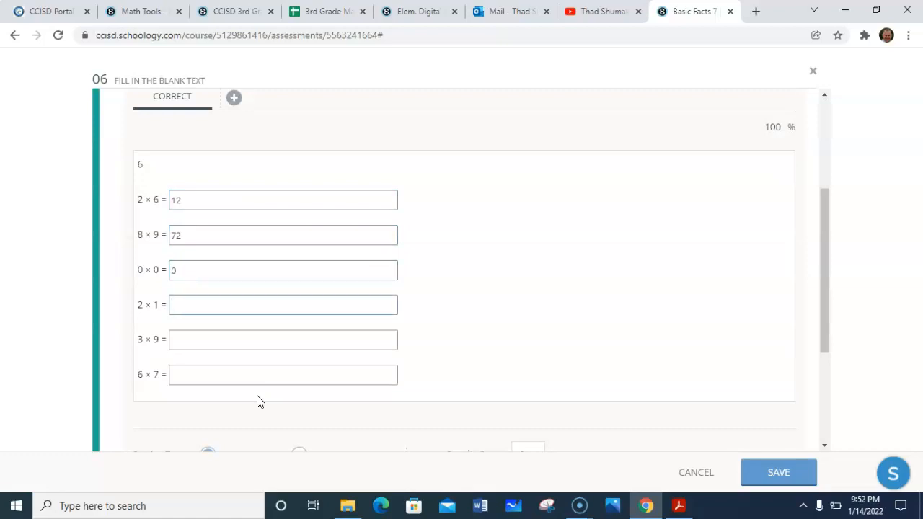
{"action": "type", "text": "2"}
{"action": "key", "text": "Tab"}
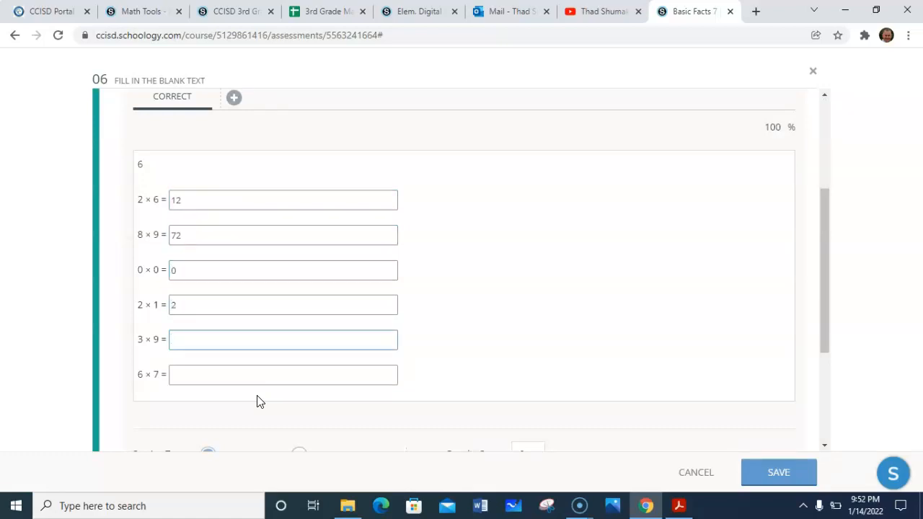
{"action": "type", "text": "27"}
{"action": "key", "text": "Tab"}
{"action": "type", "text": "42"}
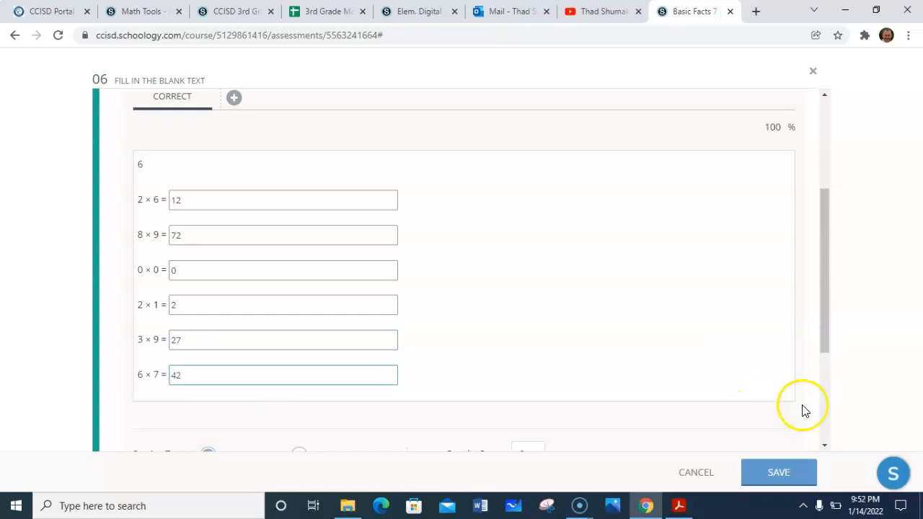
- Set the maximum answer length to 2 characters
{"action": "left_click", "coordinate": [827, 424]}
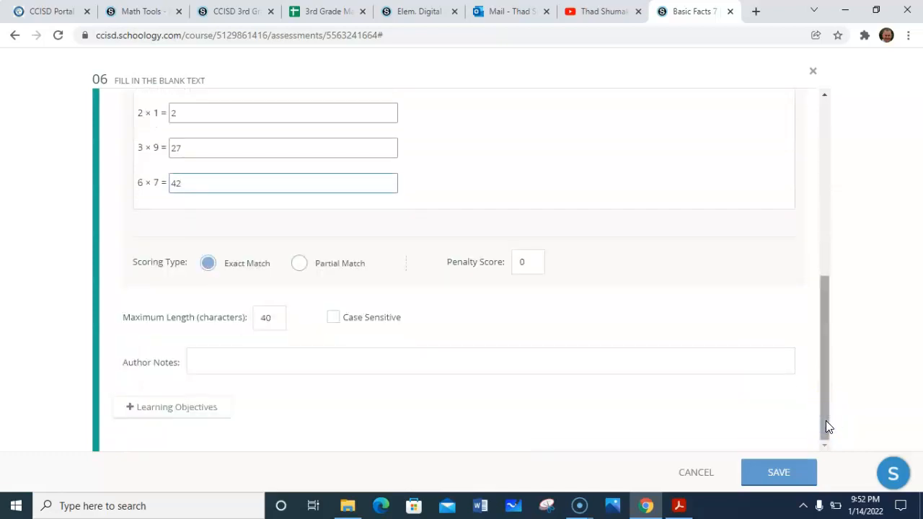
{"action": "left_click", "coordinate": [269, 317]}
{"action": "double_click", "coordinate": [267, 317]}
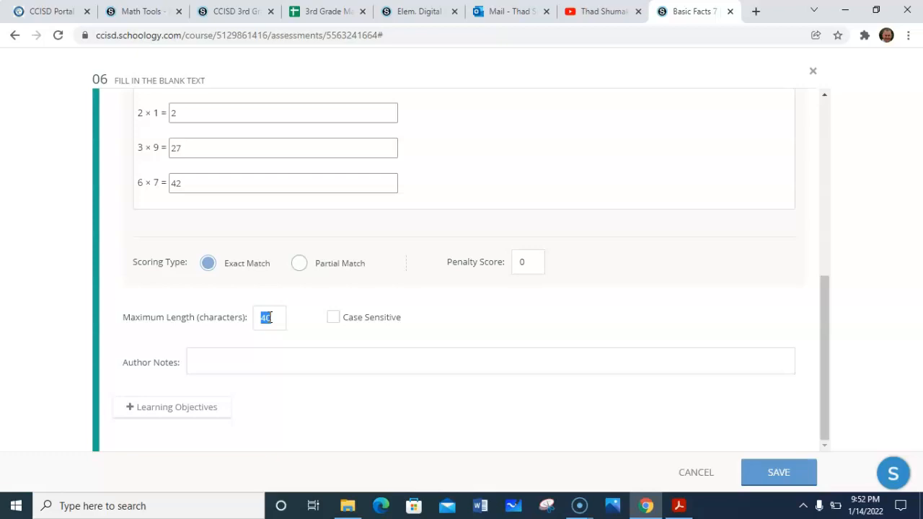
{"action": "type", "text": "2"}
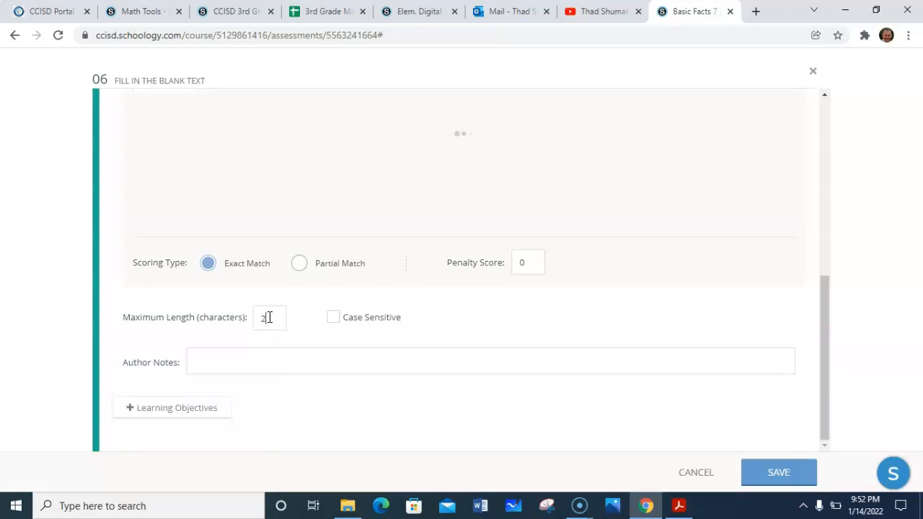
- Choose Partial Match as the scoring type and save the fill-in-the-blank question
{"action": "left_click", "coordinate": [186, 182]}
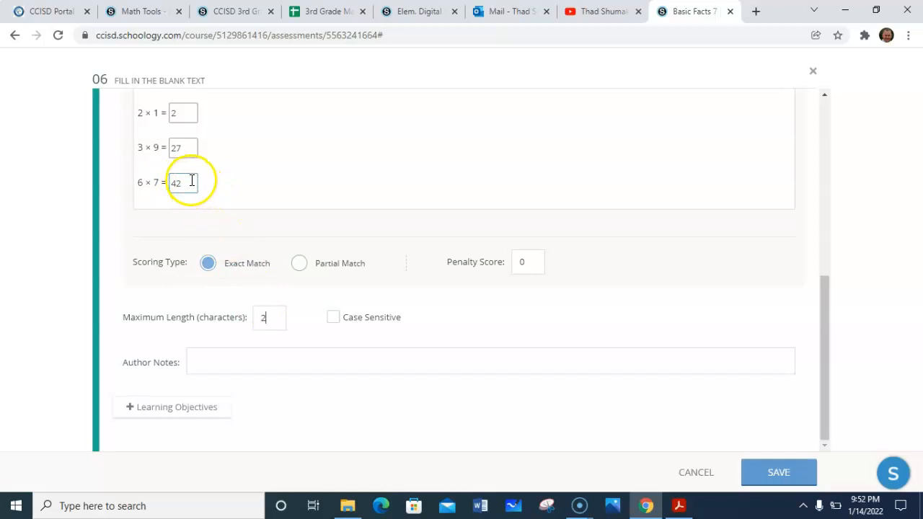
{"action": "left_click", "coordinate": [300, 265]}
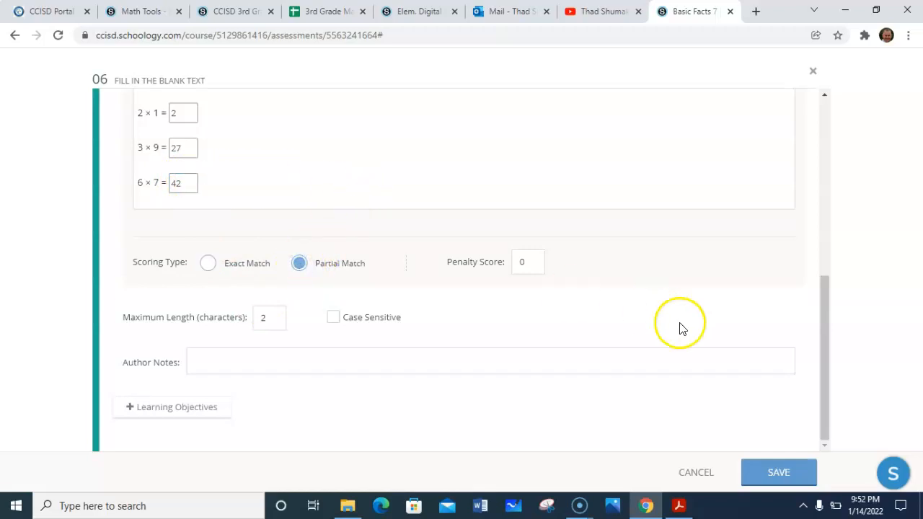
{"action": "left_click_drag", "start_coordinate": [831, 381], "coordinate": [832, 301]}
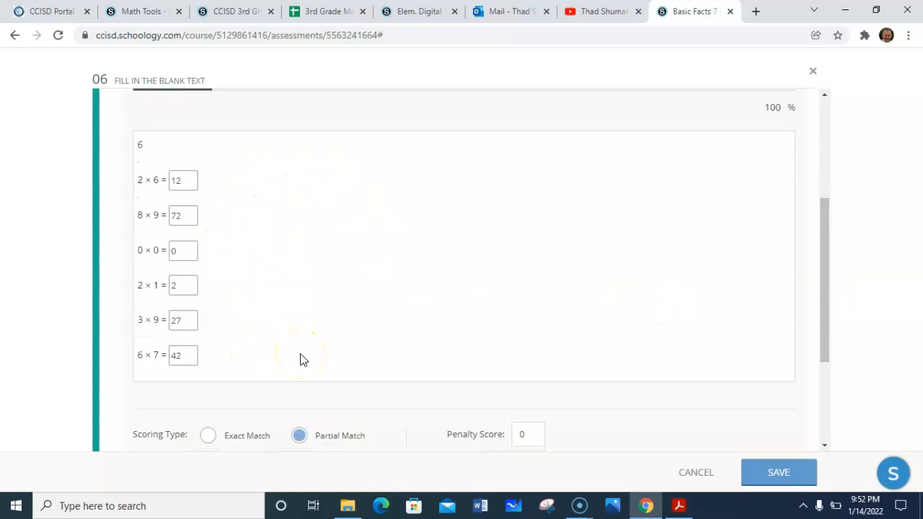
{"action": "left_click", "coordinate": [758, 472]}
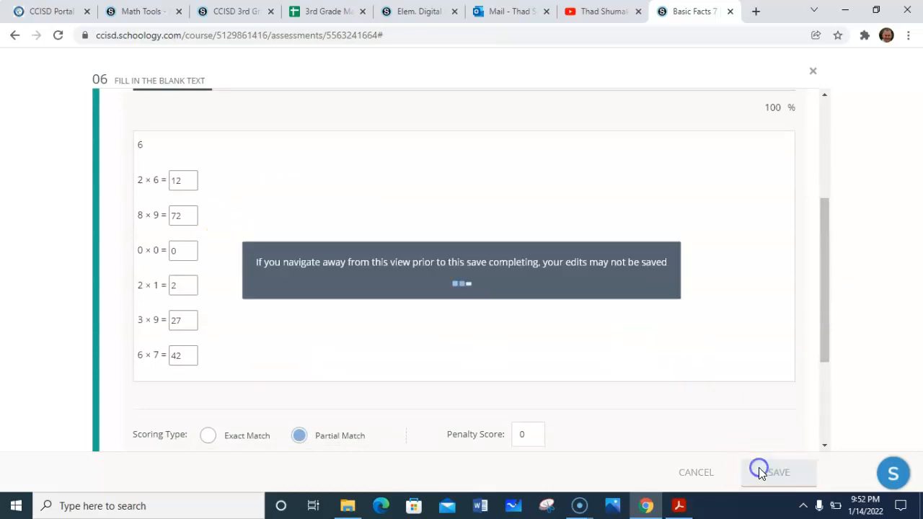